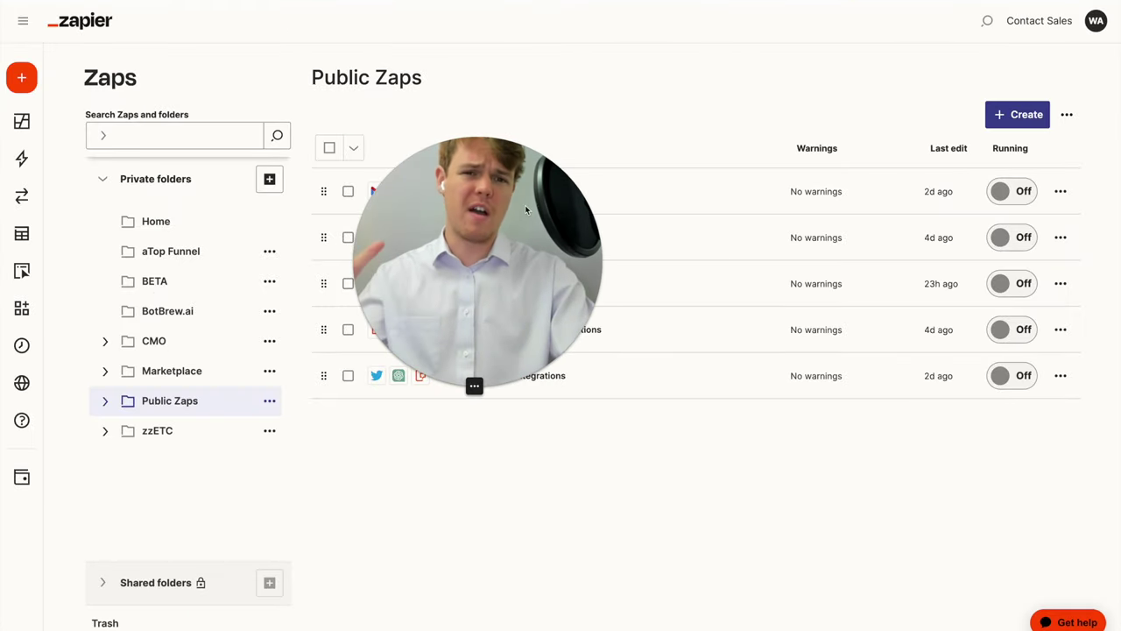
- Start a new blank Zap from the Create menu
click(1003, 114)
click(959, 153)
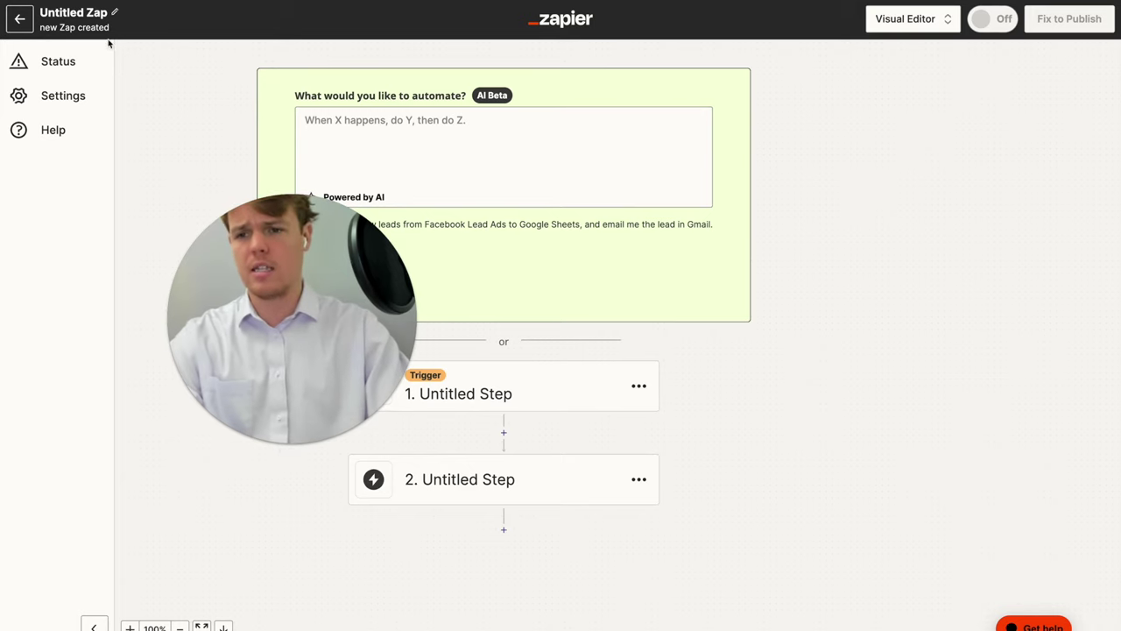
- Rename the untitled Zap to 'Facebook Pages Integrations'
click(74, 13)
text(Facebook Pages Integrations)
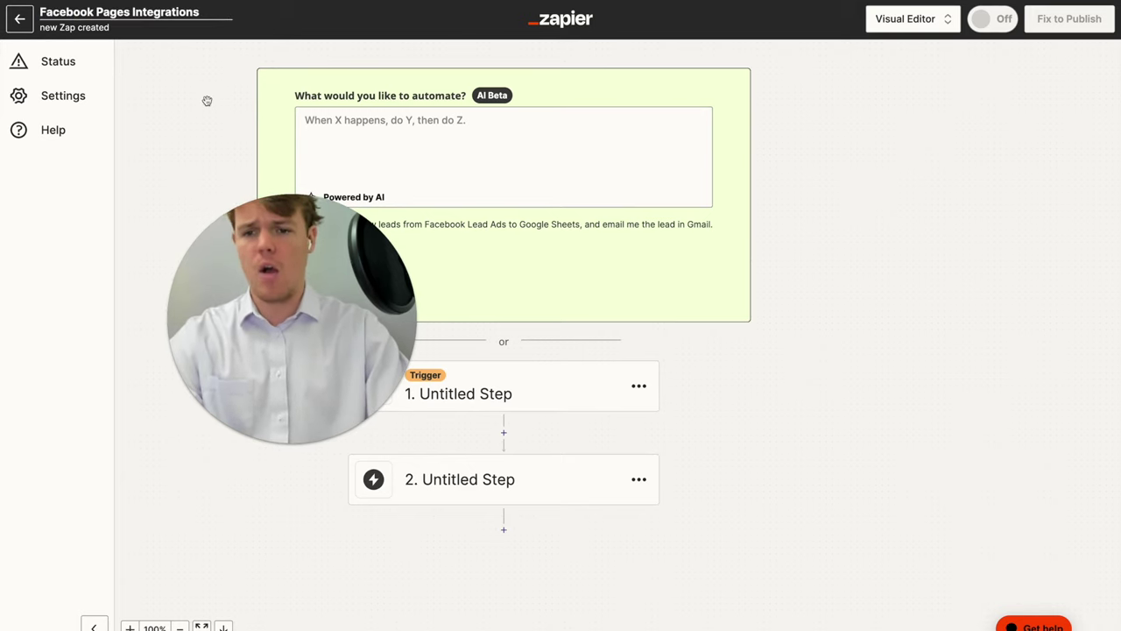
key(Return)
- Pan the canvas to show both steps and select the trigger step to choose its app
drag(758, 478, 777, 346)
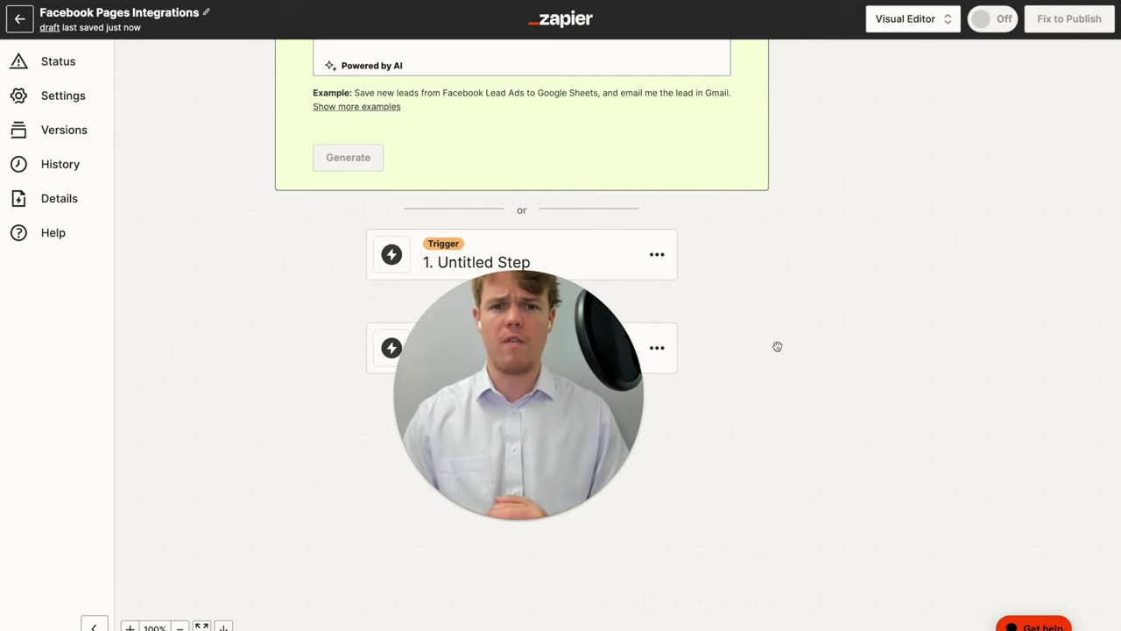
drag(601, 368, 909, 304)
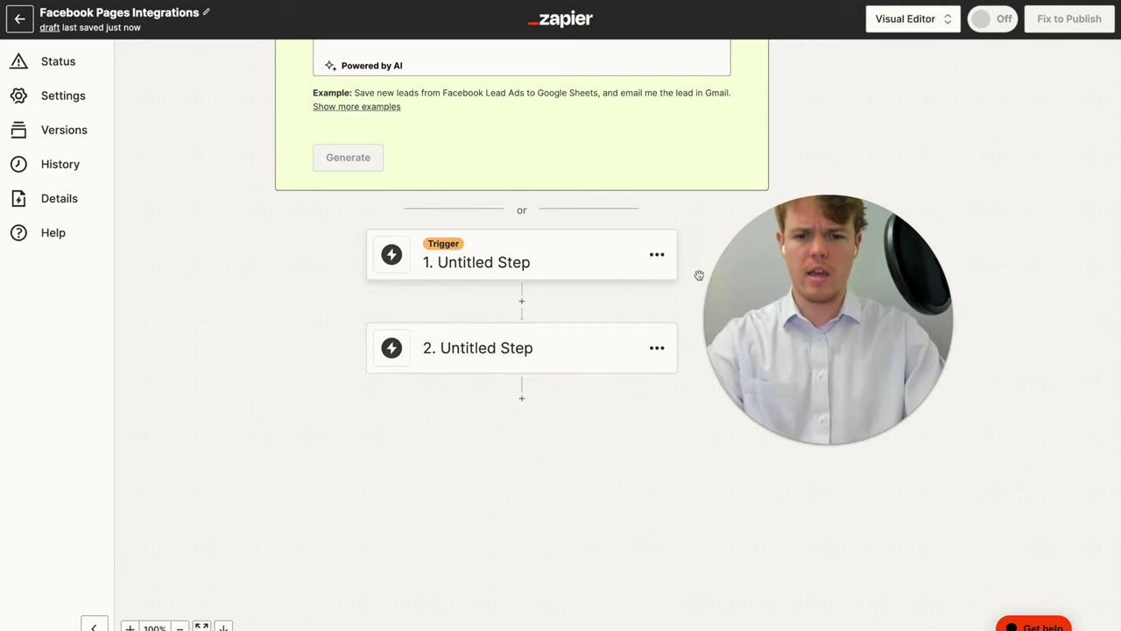
click(476, 275)
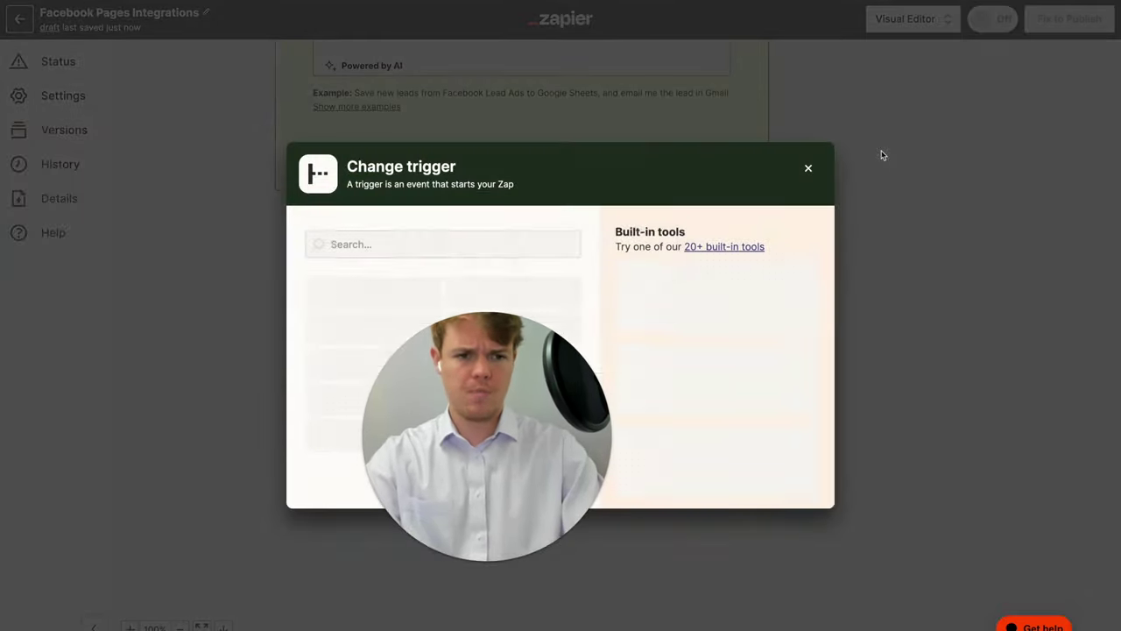
- Make Schedule by Zapier the trigger app with the Every Week event
text(sch)
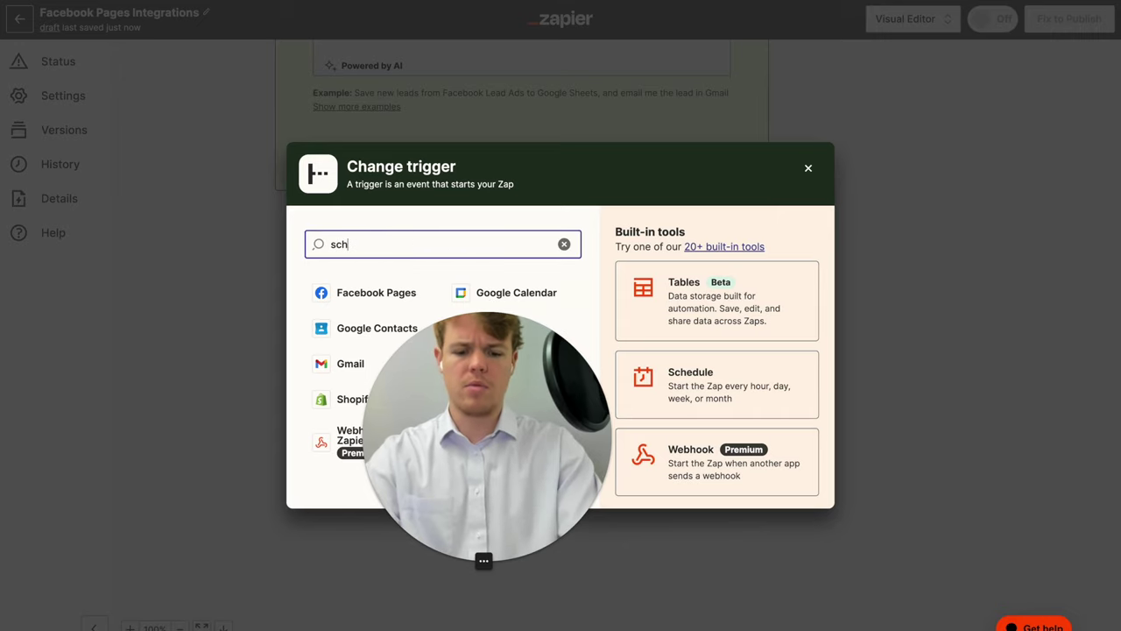
text(edule)
click(408, 306)
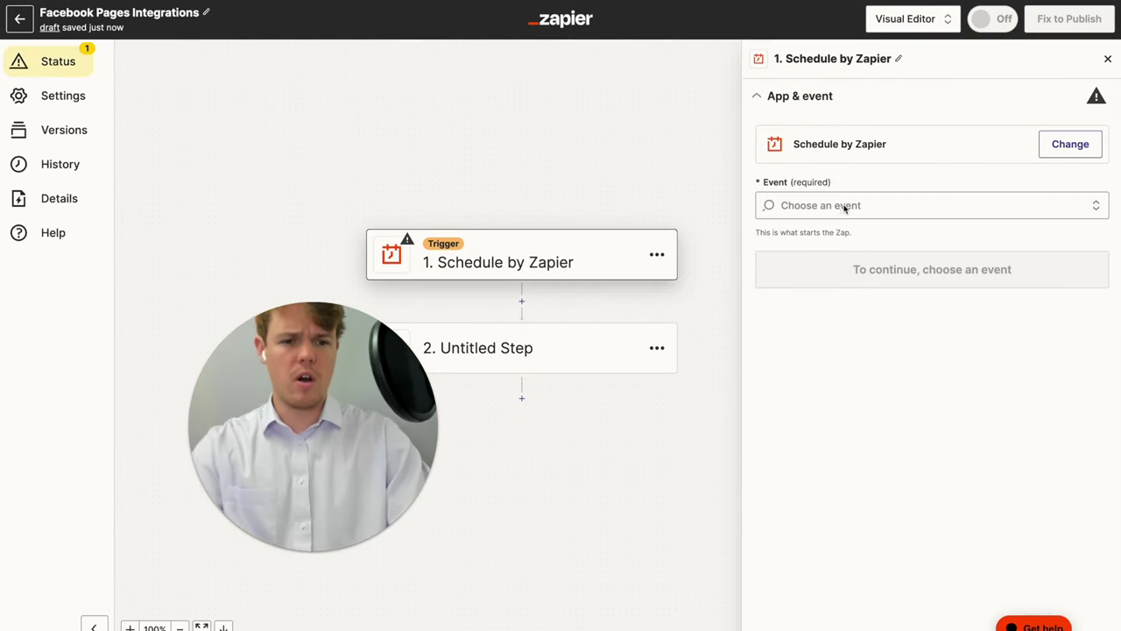
click(844, 205)
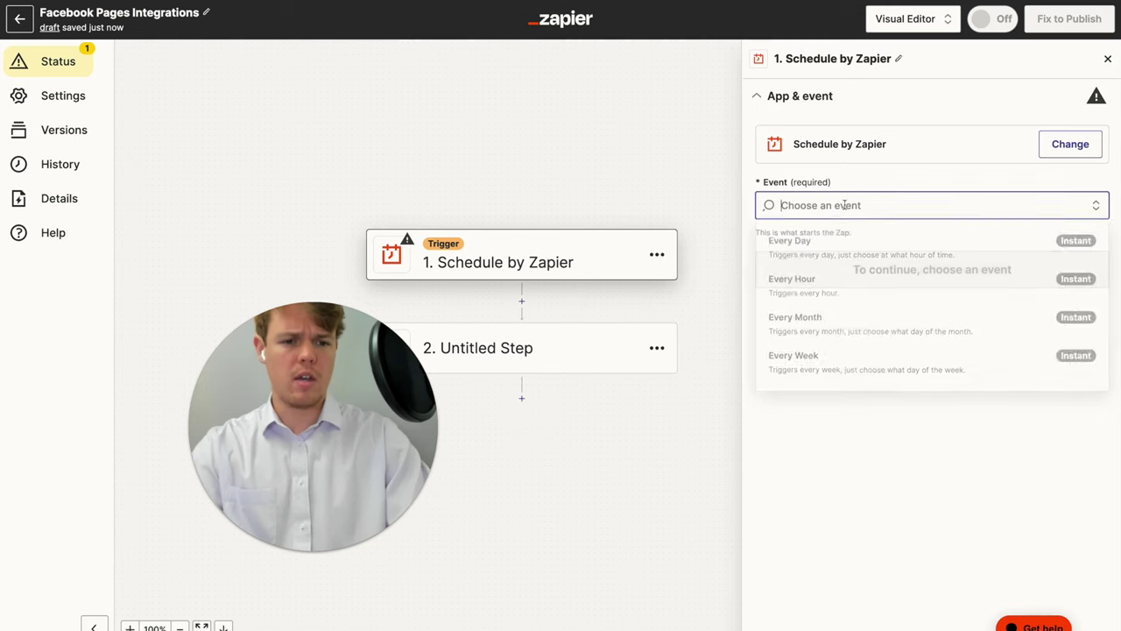
click(832, 361)
click(918, 272)
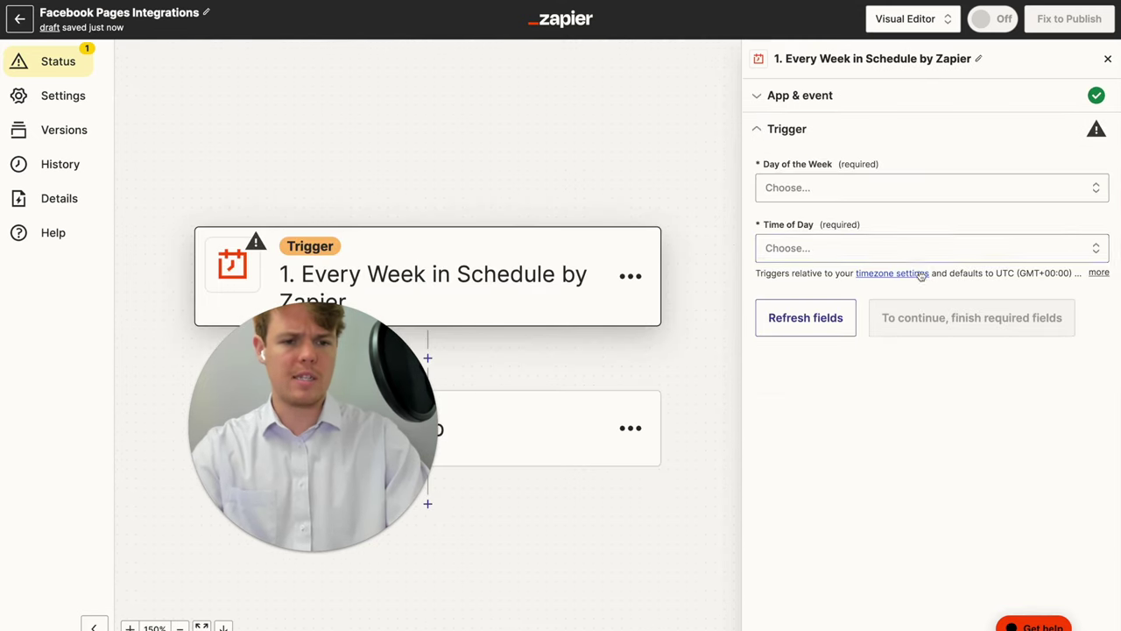
- Set the weekly trigger to Monday at Noon and test it successfully
click(855, 189)
click(863, 327)
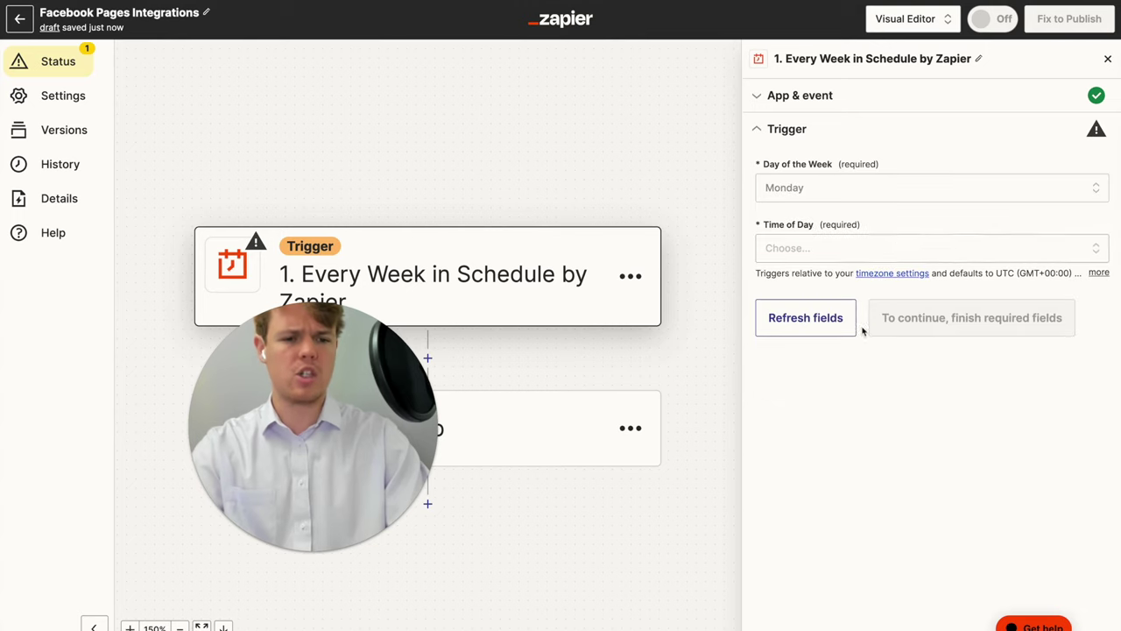
click(886, 249)
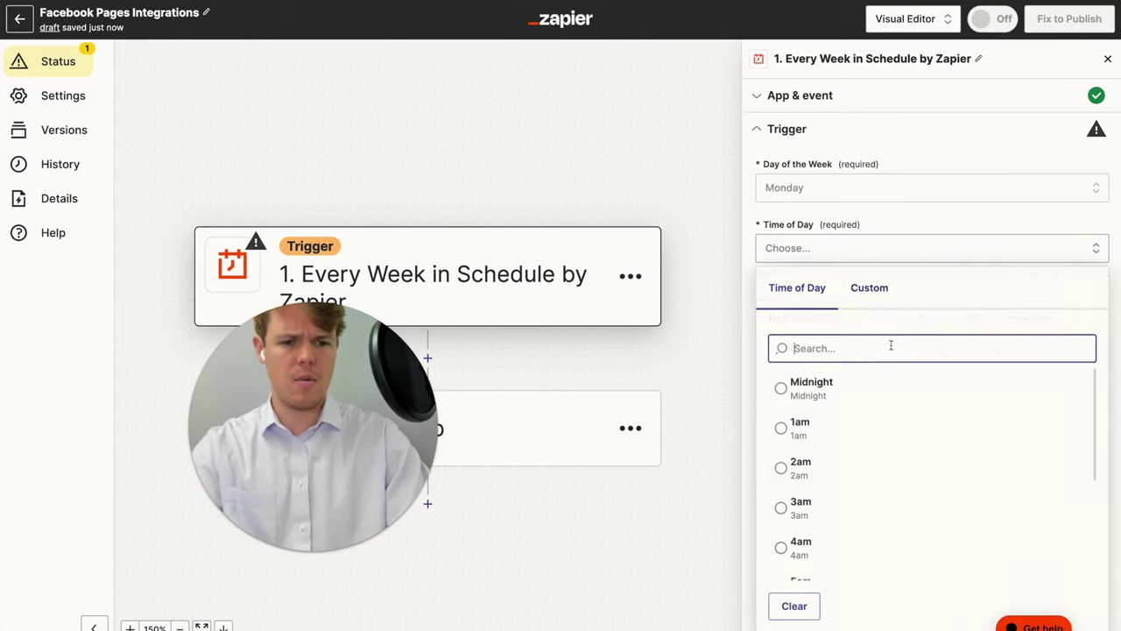
scroll(891, 458, down, 4)
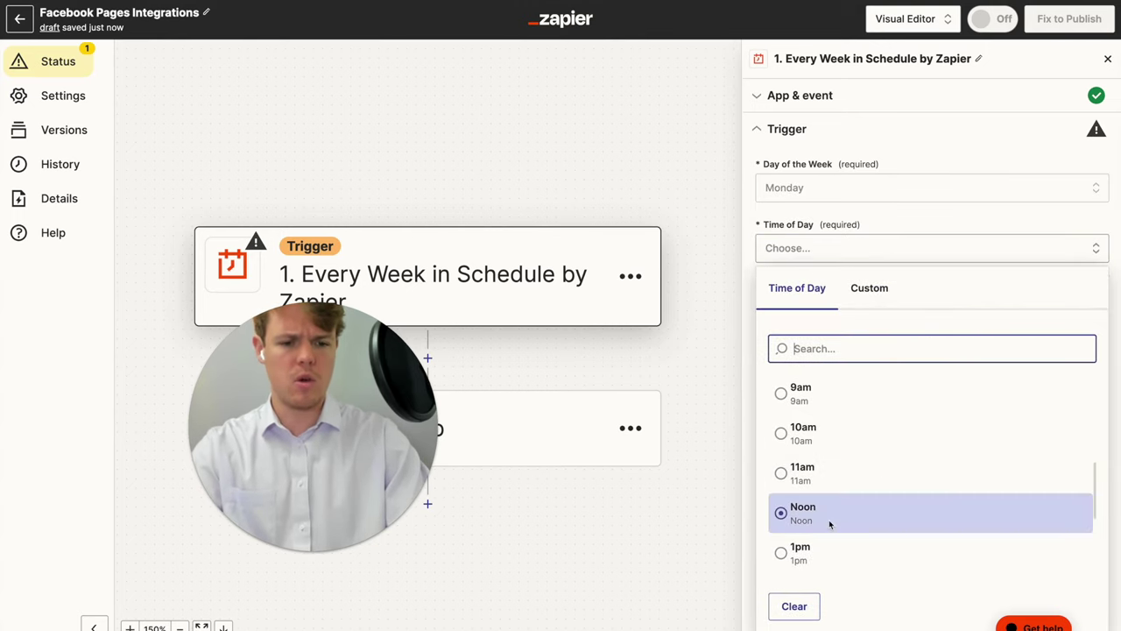
click(828, 517)
click(906, 319)
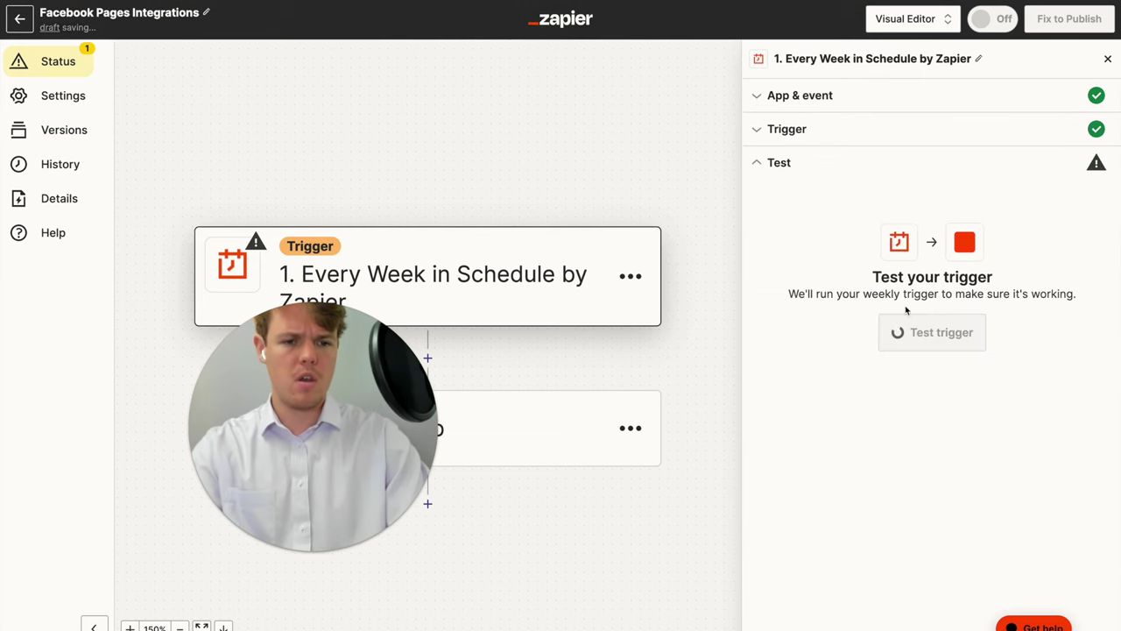
click(935, 338)
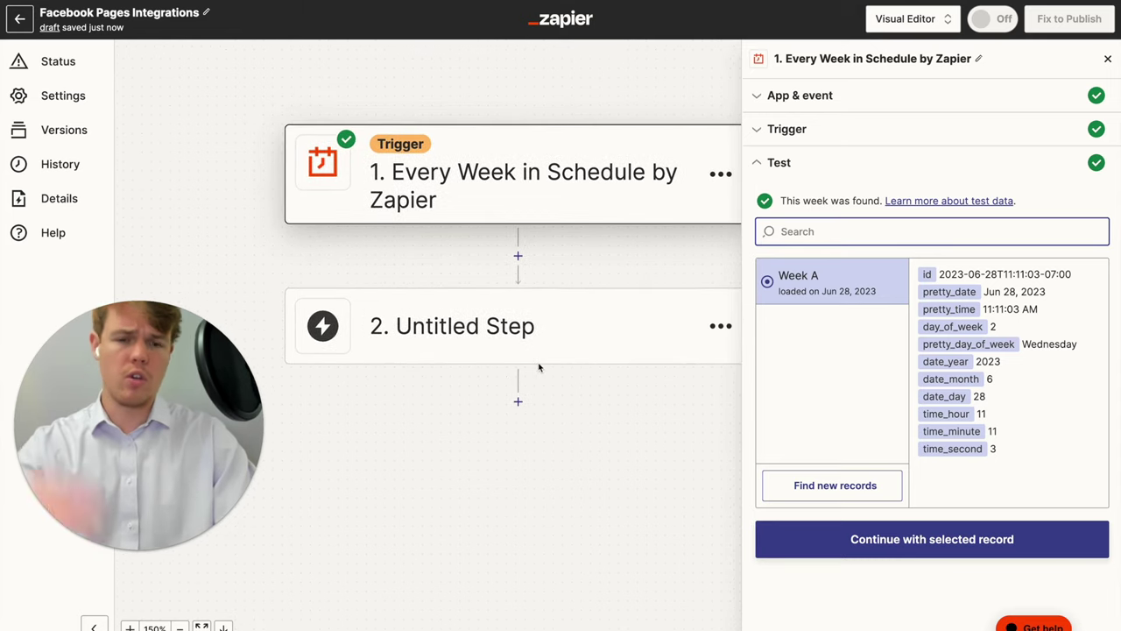
click(544, 329)
- Make step 2 an OpenAI action with the Generate Image event
click(544, 329)
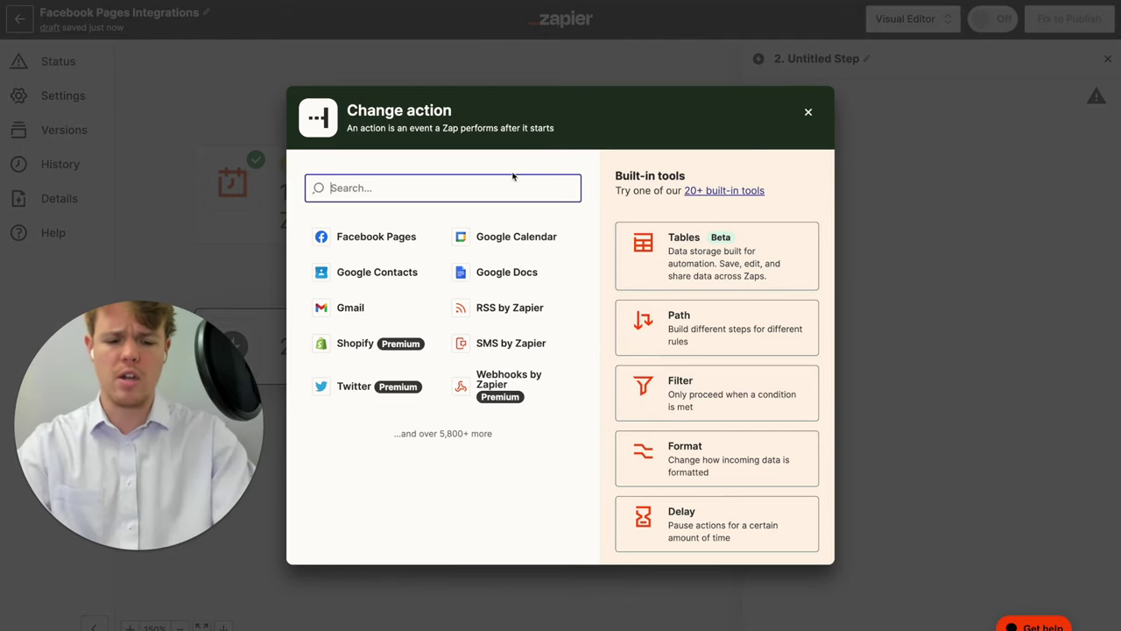
text(openai)
click(400, 238)
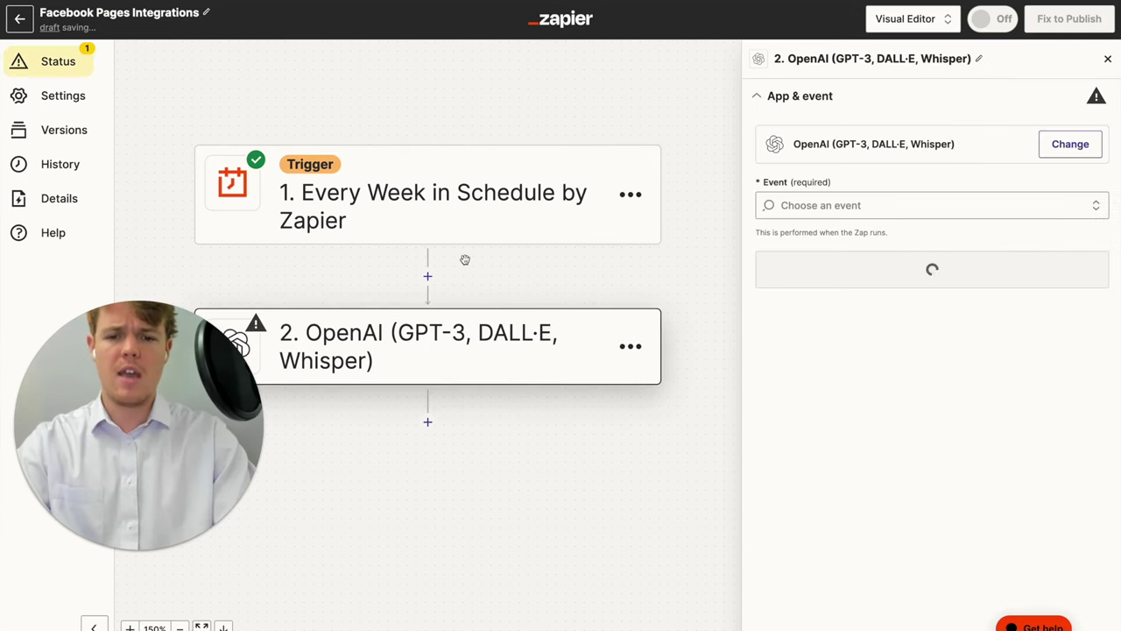
click(813, 208)
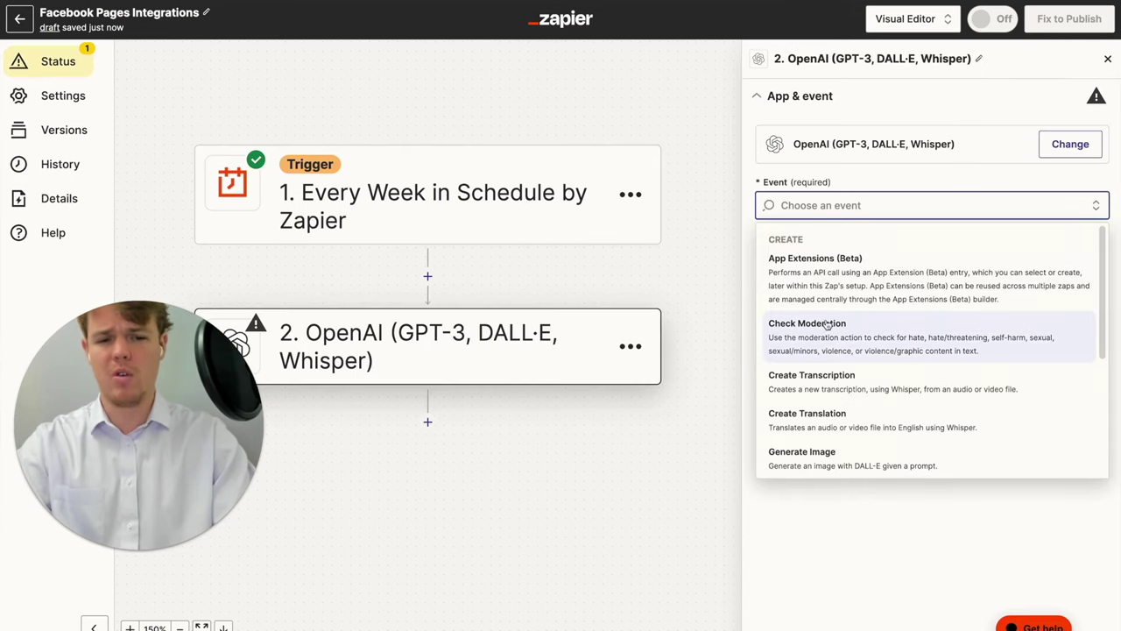
scroll(832, 352, down, 1)
scroll(832, 352, down, 1)
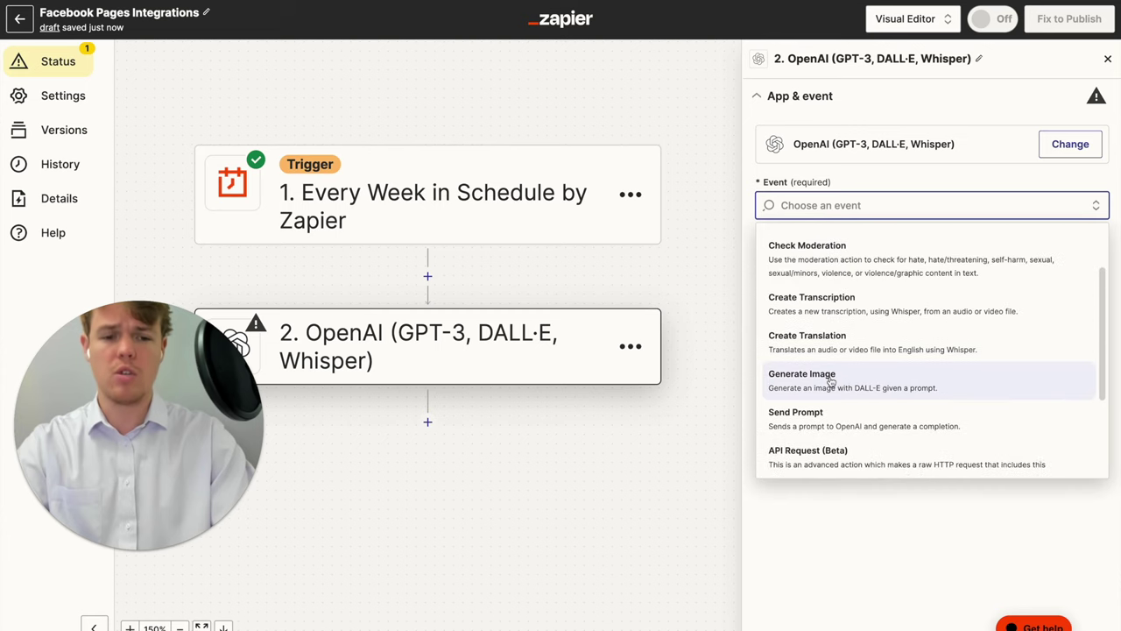
click(831, 382)
click(947, 274)
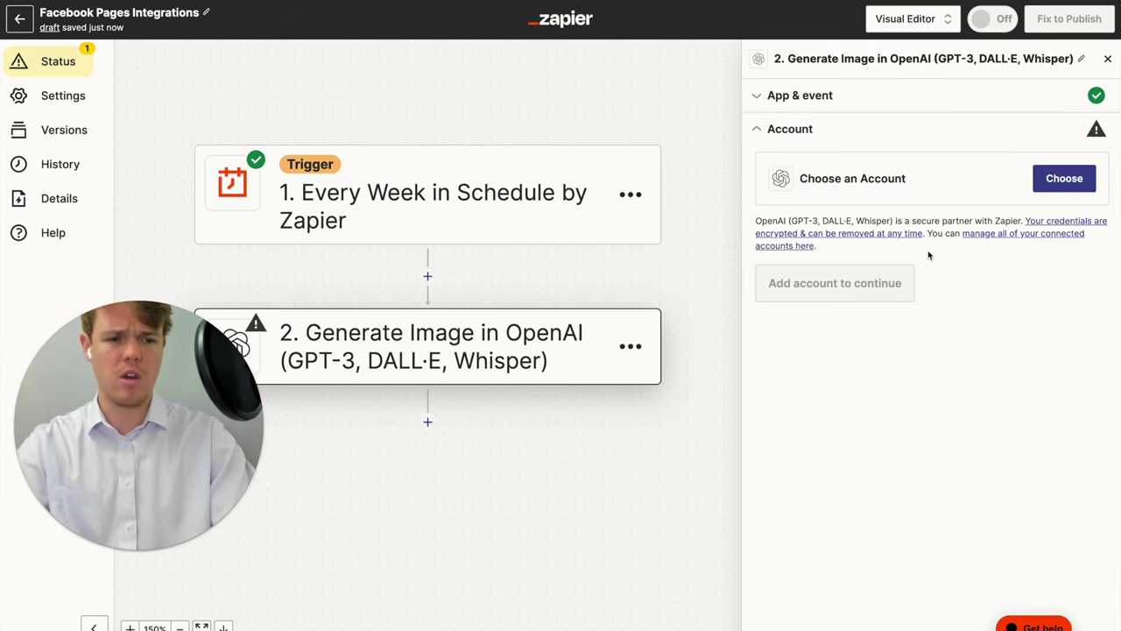
- Connect the OpenAI account to the Generate Image step
click(1064, 189)
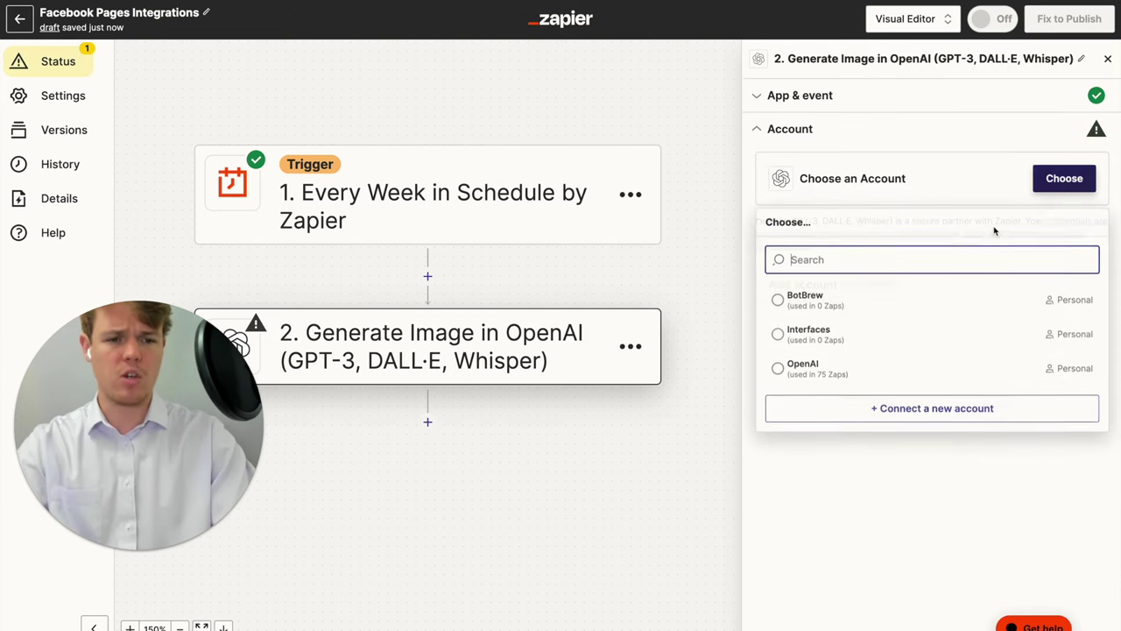
click(844, 365)
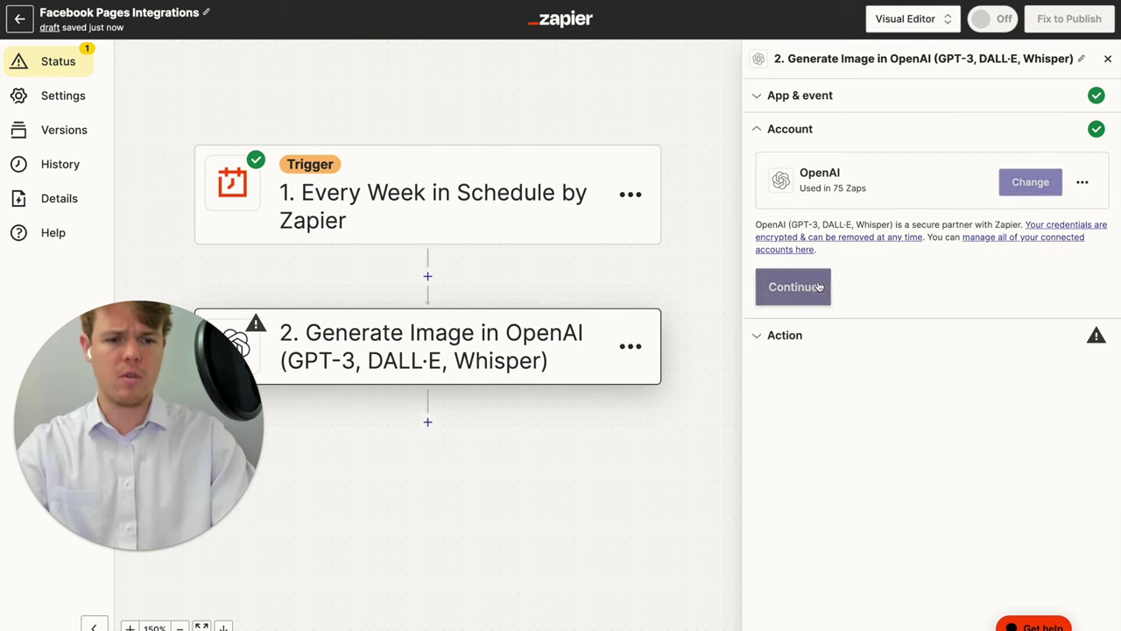
click(813, 291)
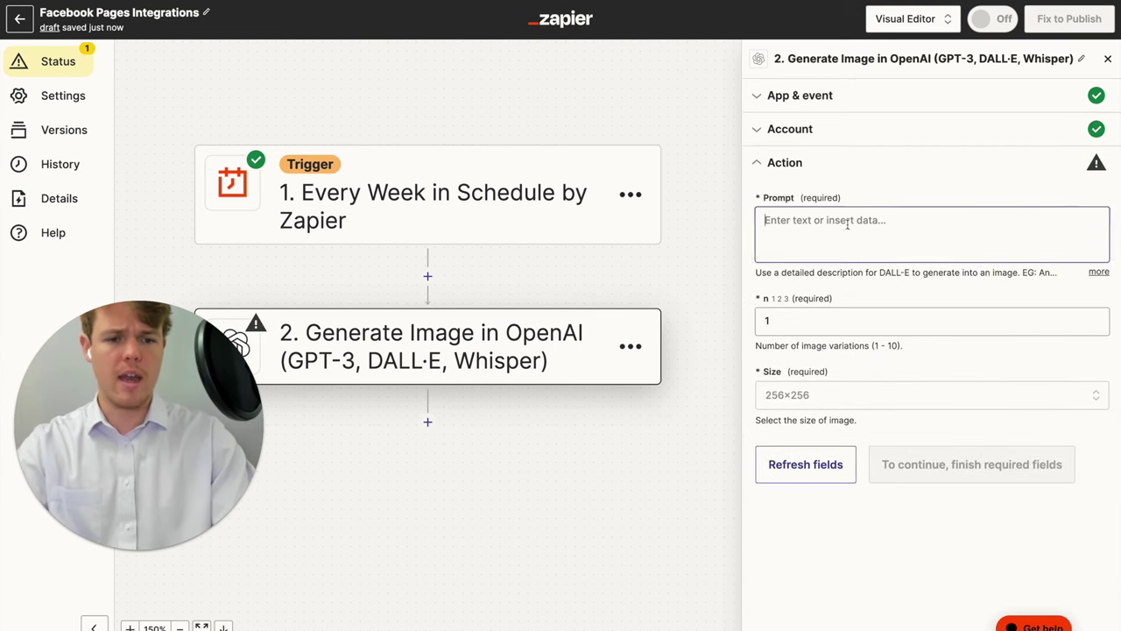
click(848, 224)
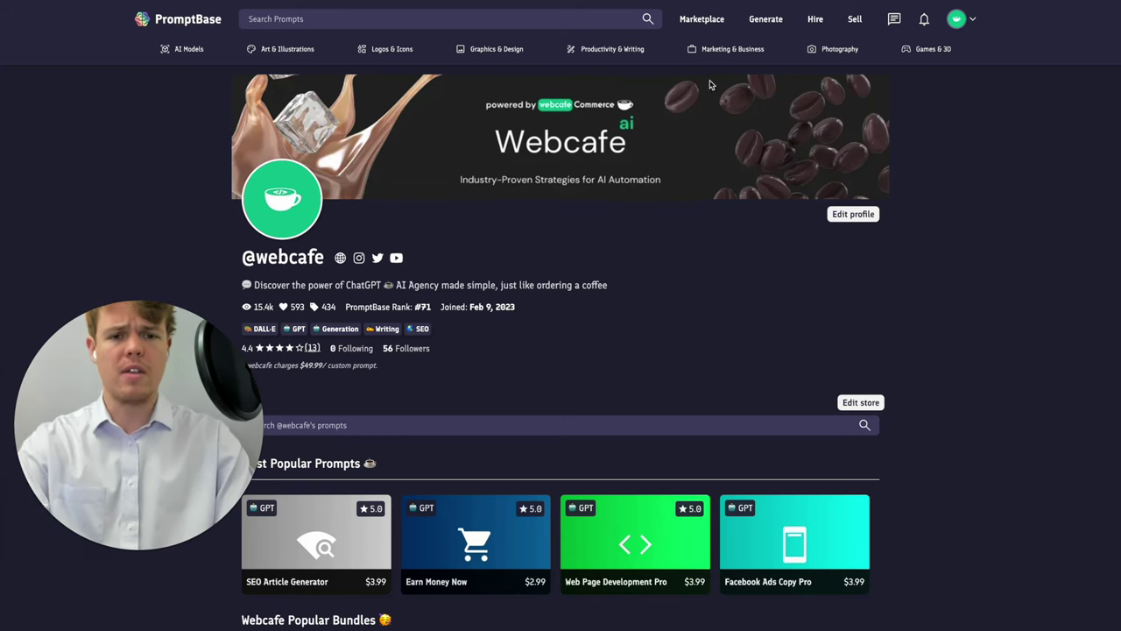
- Browse PromptBase's hottest DALL·E prompts and paste the gourmet food photography prompt into the image prompt
click(706, 26)
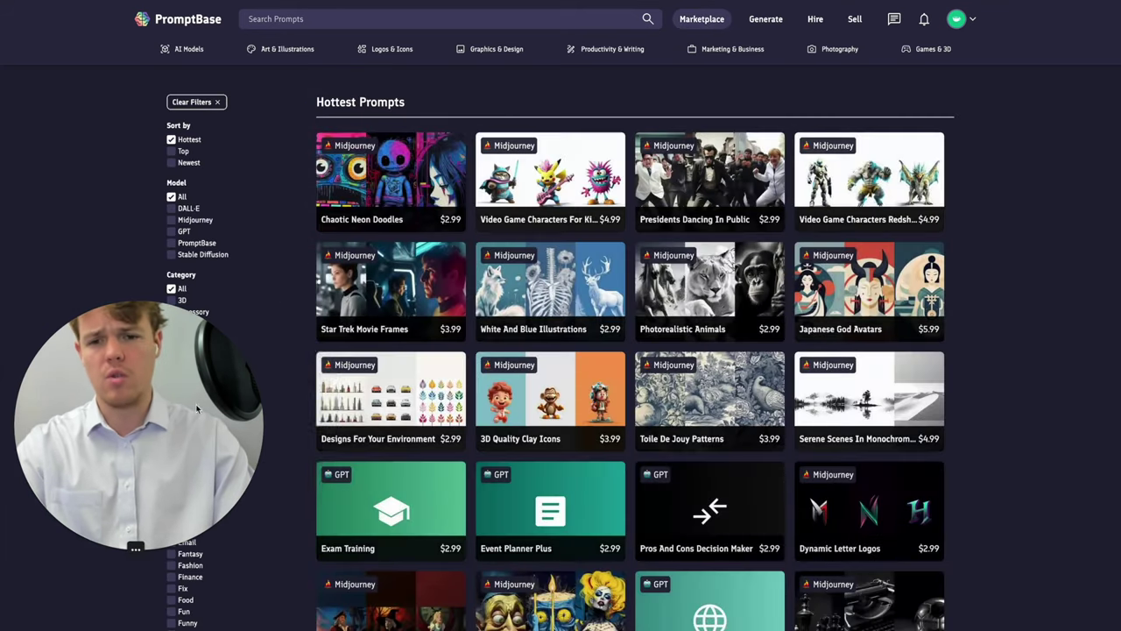
scroll(567, 335, down, 4)
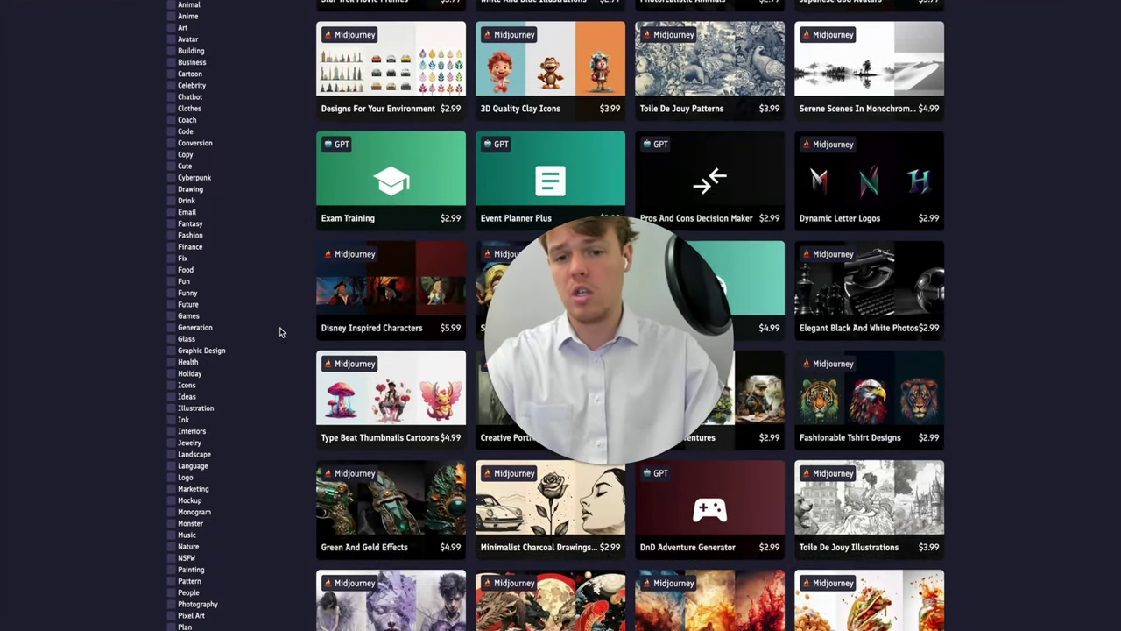
scroll(280, 332, up, 4)
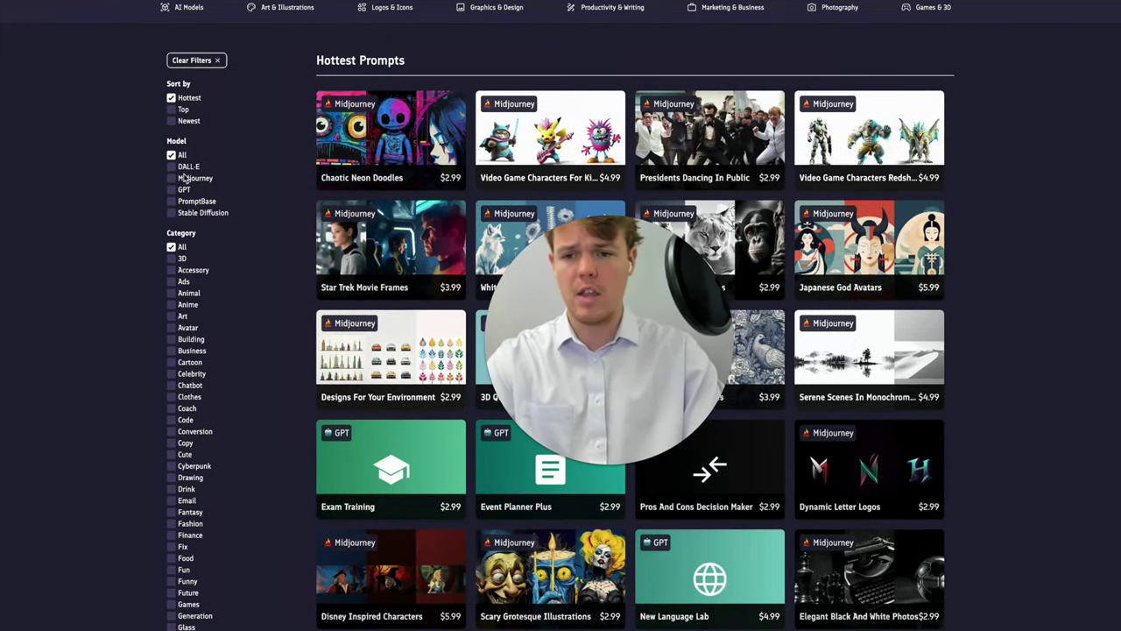
click(176, 169)
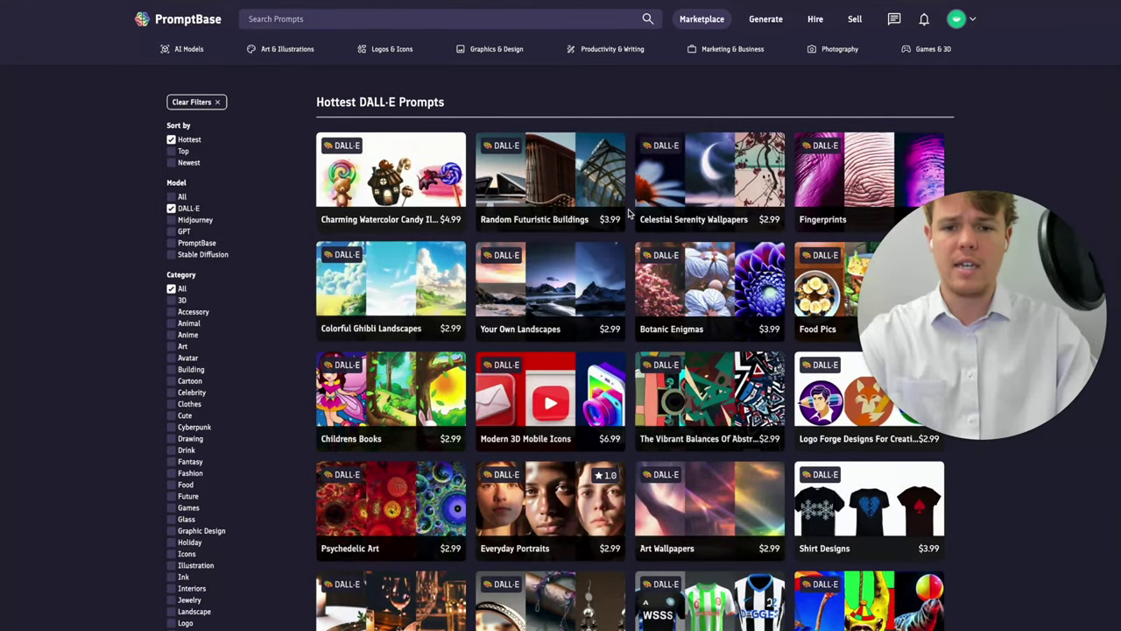
scroll(517, 316, down, 2)
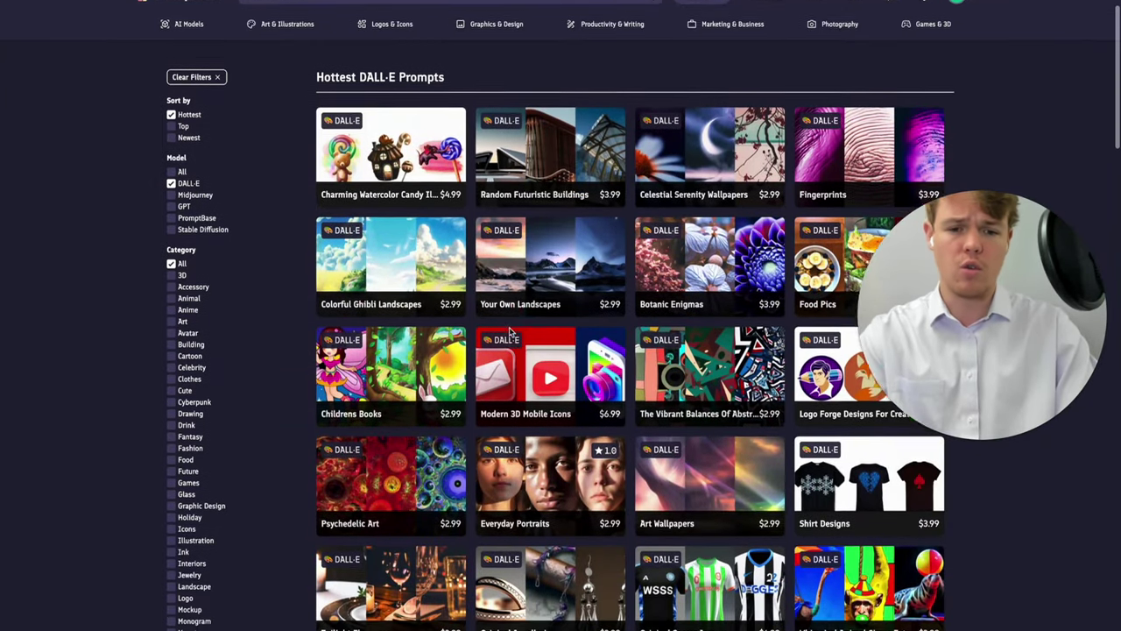
scroll(511, 330, down, 7)
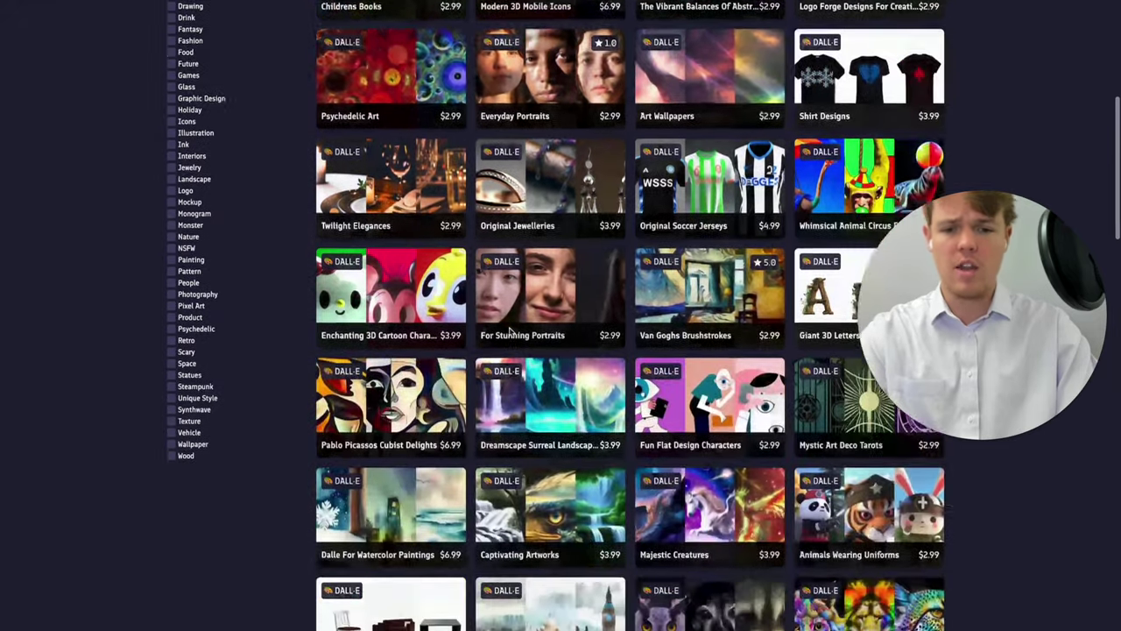
scroll(511, 331, up, 4)
scroll(511, 330, up, 3)
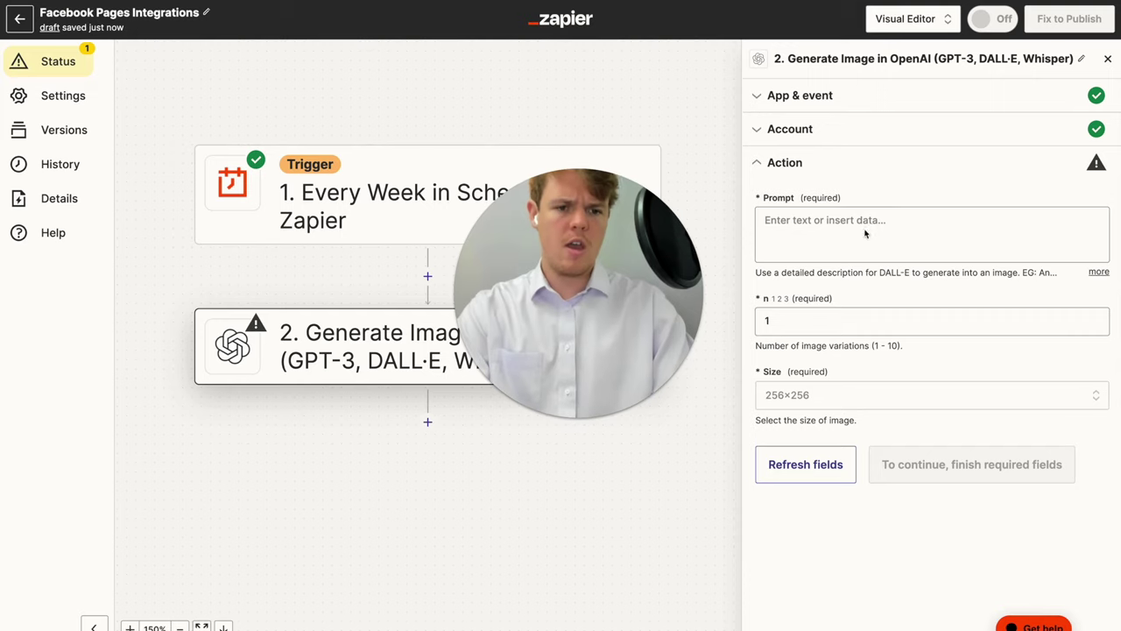
click(863, 230)
text(Professional food photography of gourmet [ food ] prepared at a 3 Michelin star restaurant exceptional cuisine)
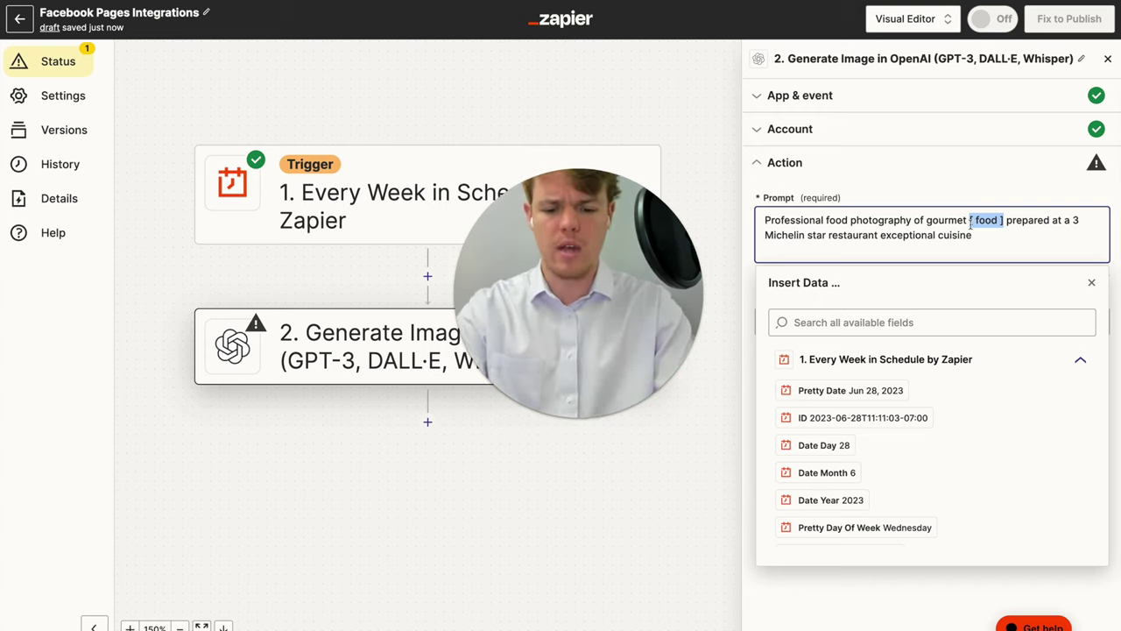
- Use ribs as the prompt's food and set the image size to 1024×1024
click(989, 191)
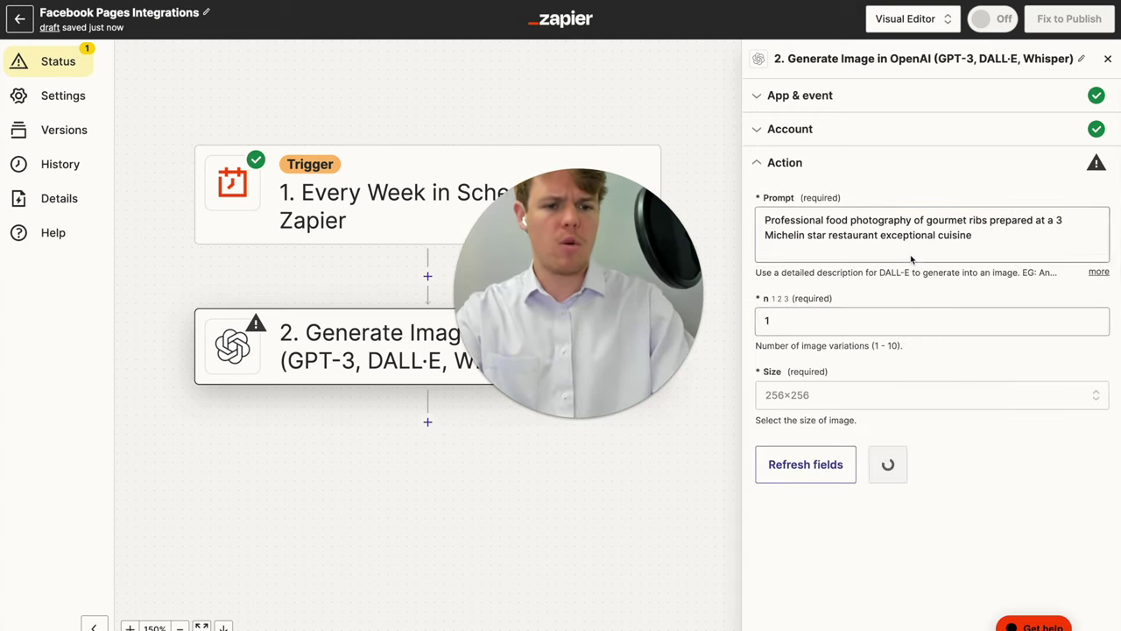
click(824, 395)
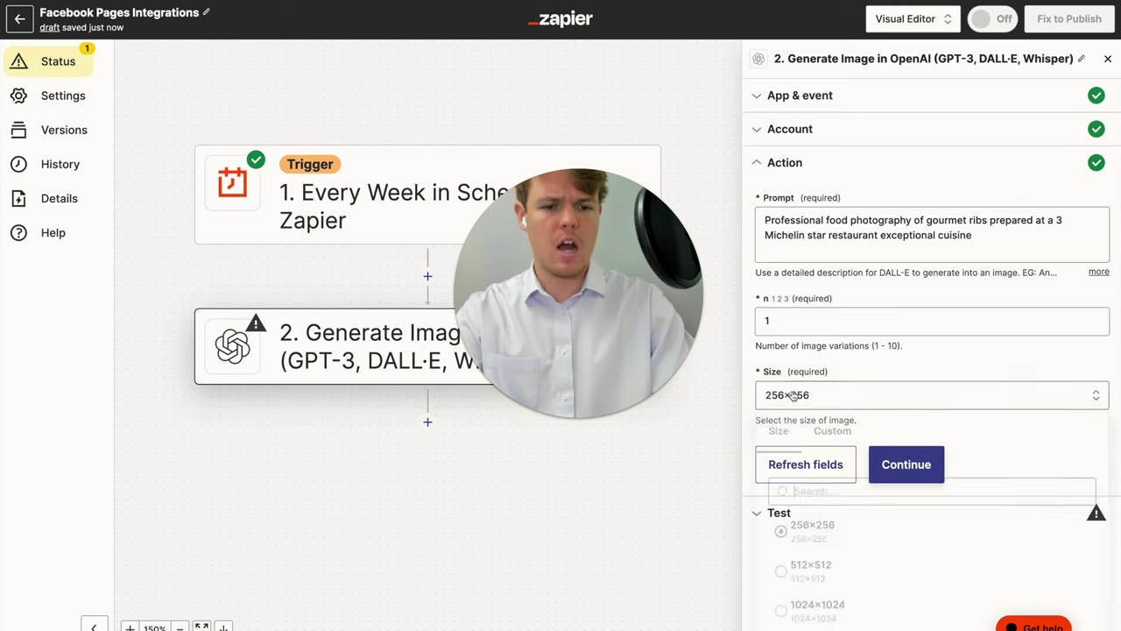
click(827, 611)
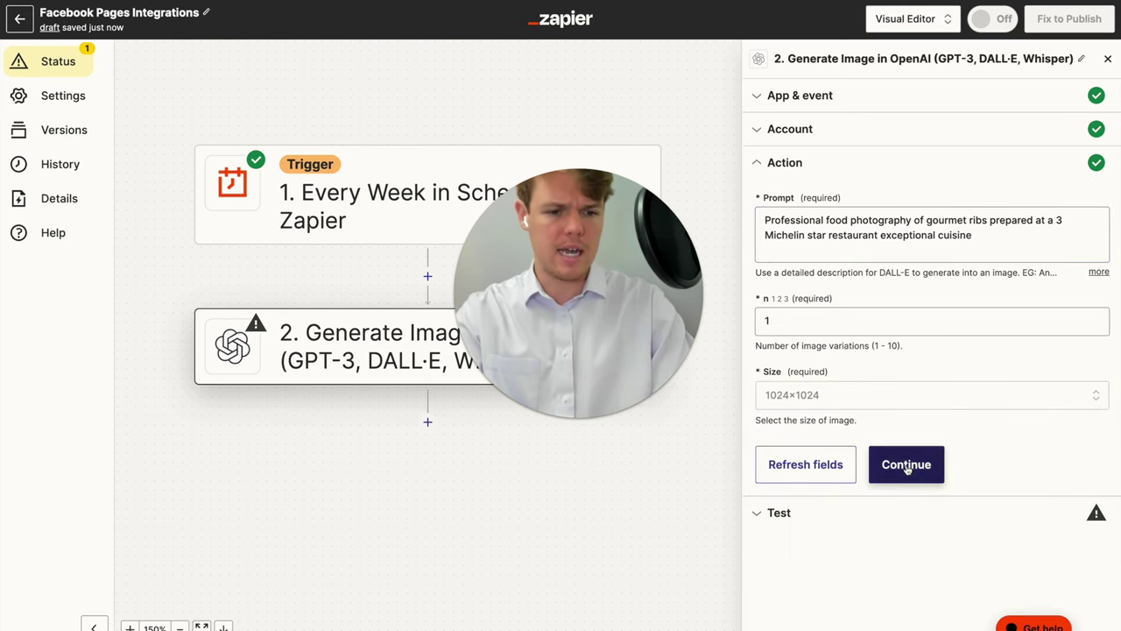
click(908, 470)
- Test the Generate Image action and get back a gourmet ribs photo from OpenAI
click(885, 481)
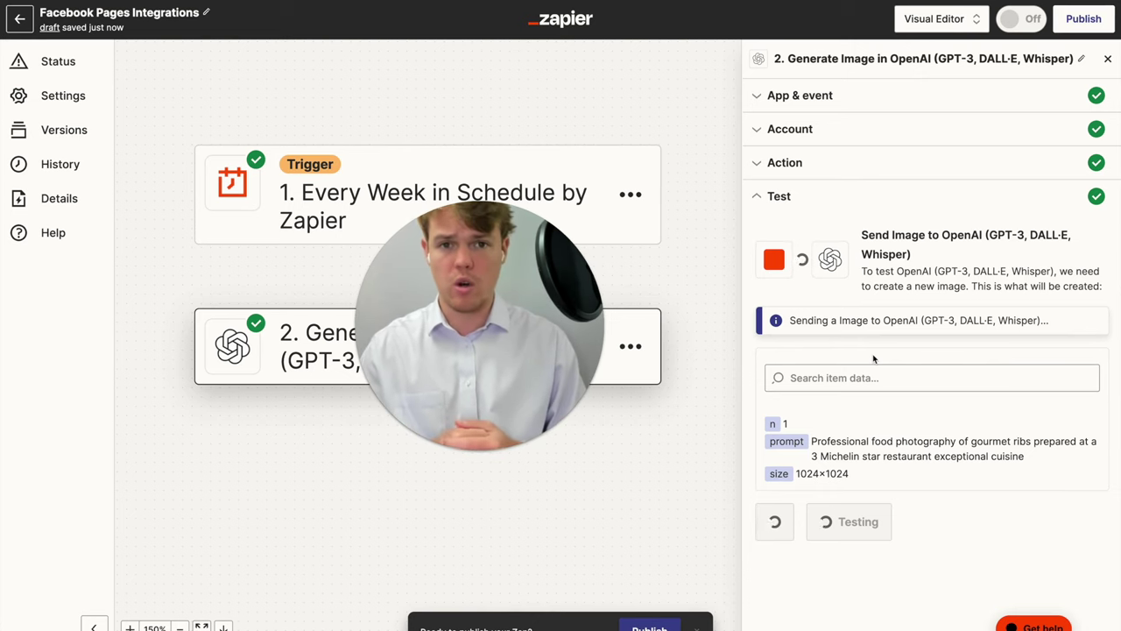
scroll(875, 471, down, 1)
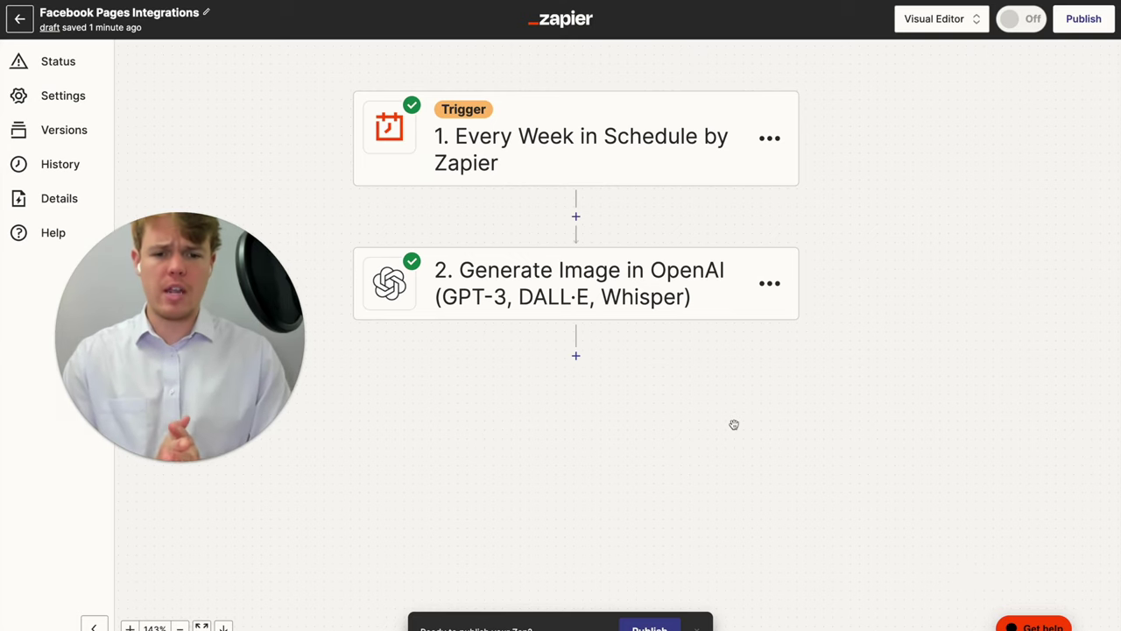
- Add a ChatGPT step after the image generation step
click(576, 355)
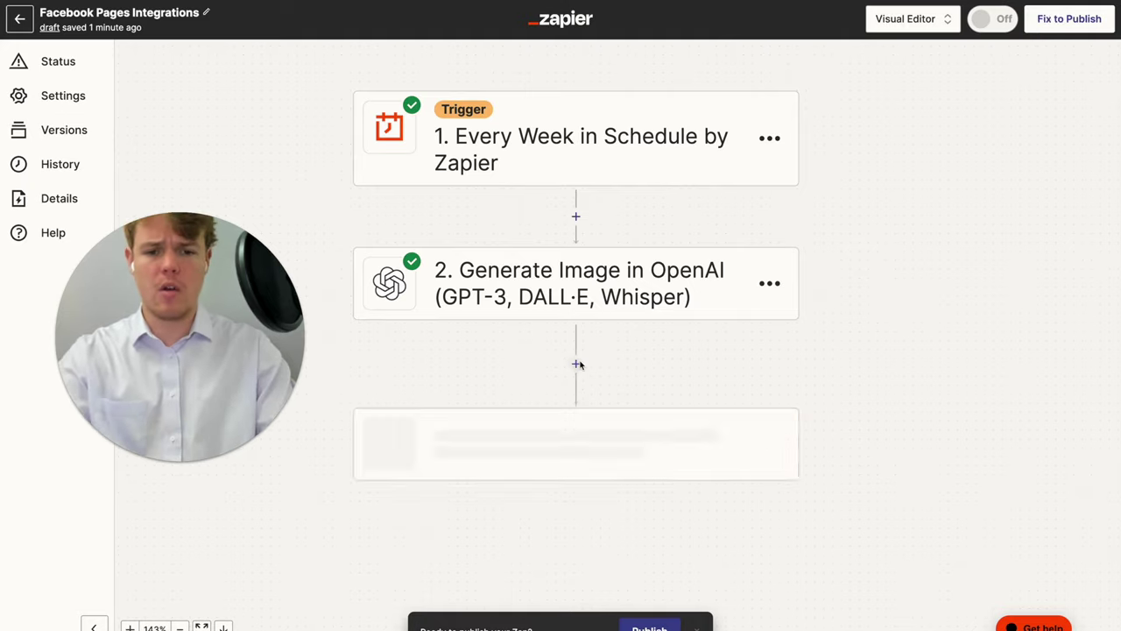
text(cha)
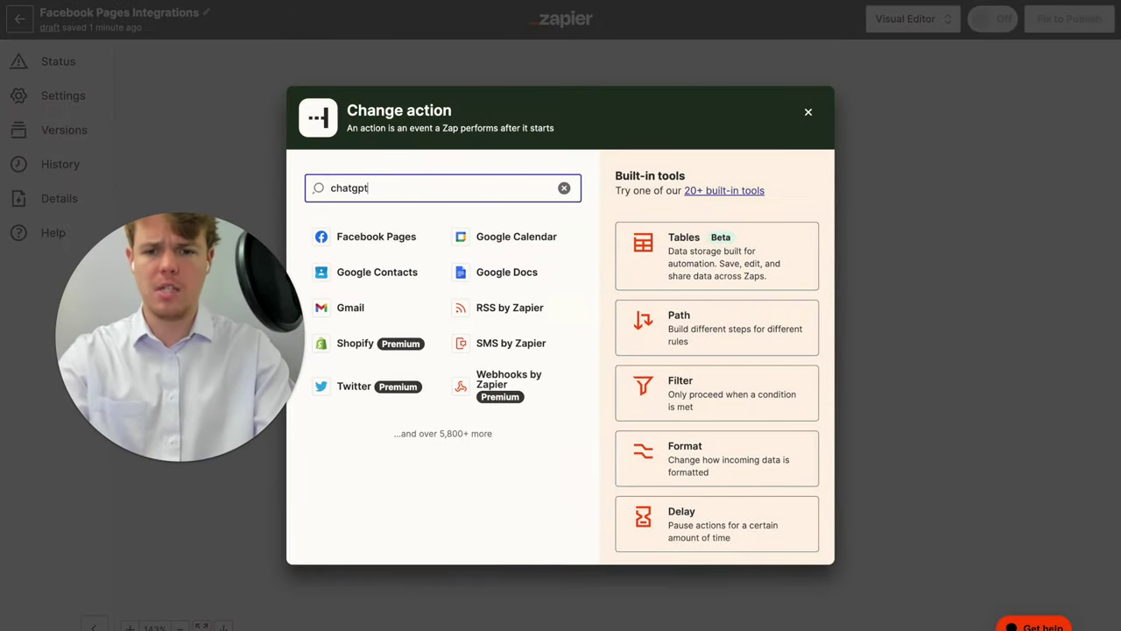
text(tgpt)
click(394, 236)
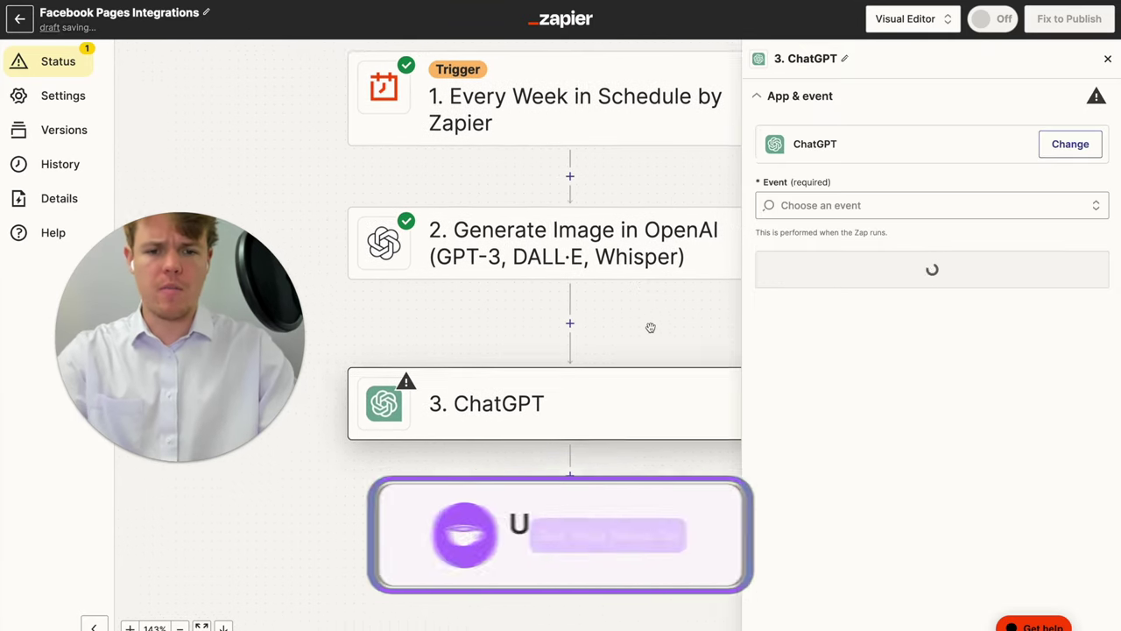
- Review the image step's prompt text, then return to the ChatGPT step
click(666, 258)
click(806, 319)
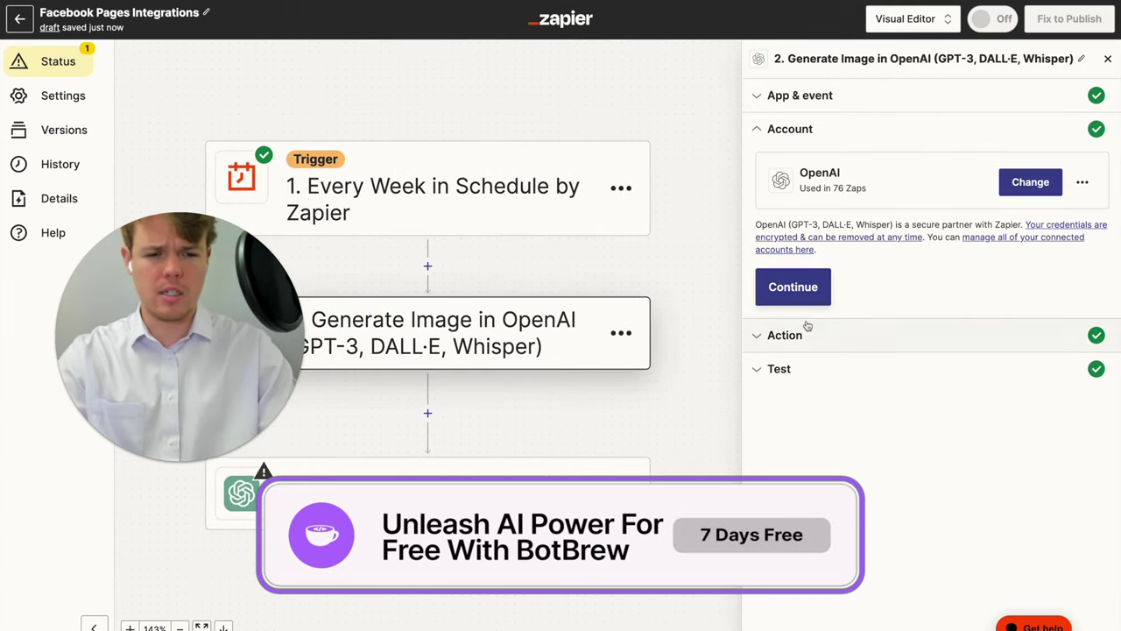
click(841, 334)
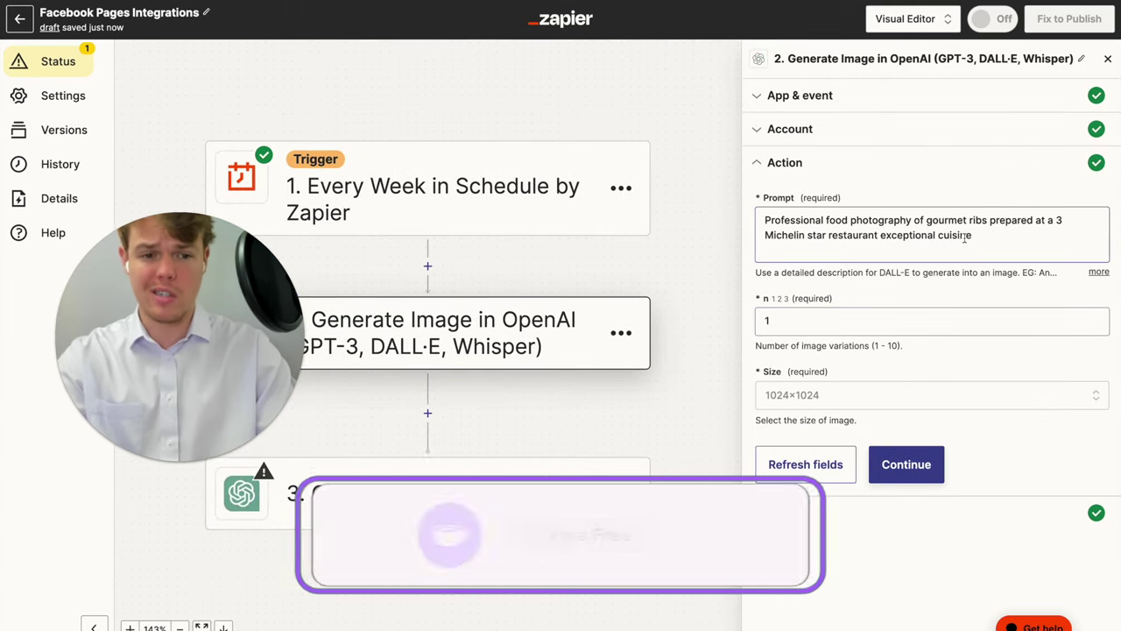
drag(982, 232, 798, 234)
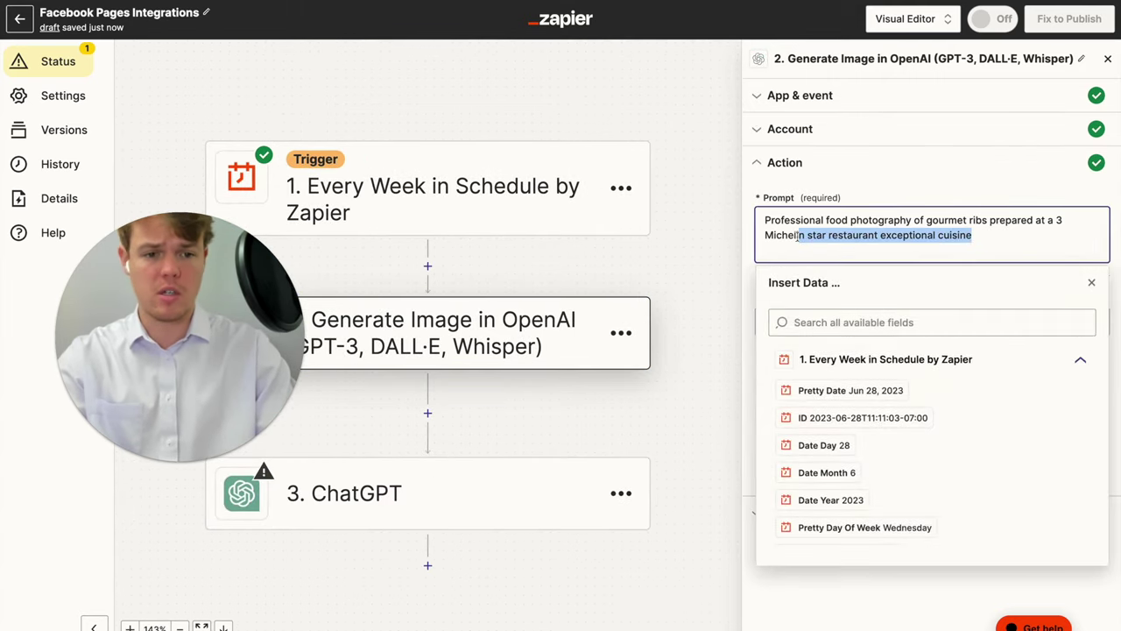
click(711, 255)
scroll(693, 295, down, 3)
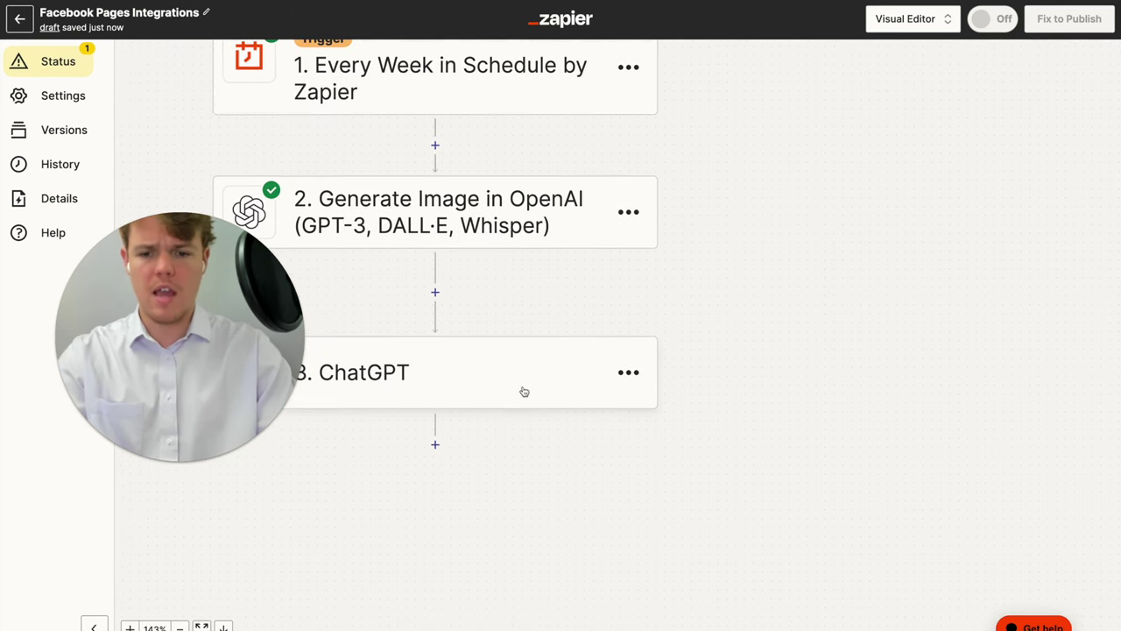
click(520, 391)
- Set the ChatGPT step to the Conversation event with the connected account and gpt-4 model
click(933, 205)
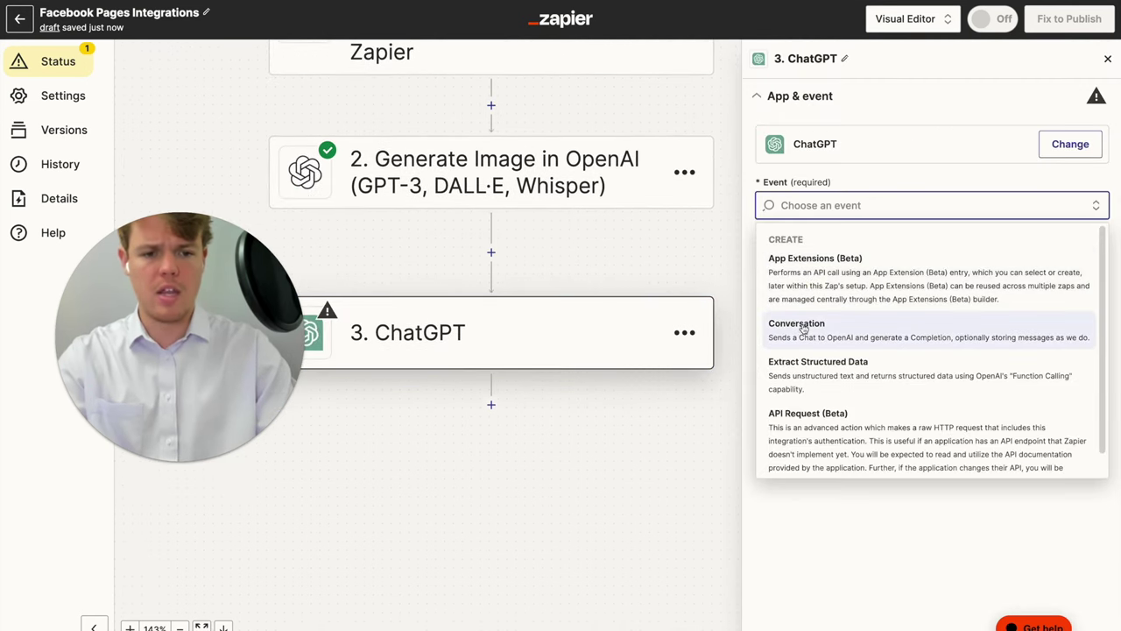
click(841, 321)
click(829, 281)
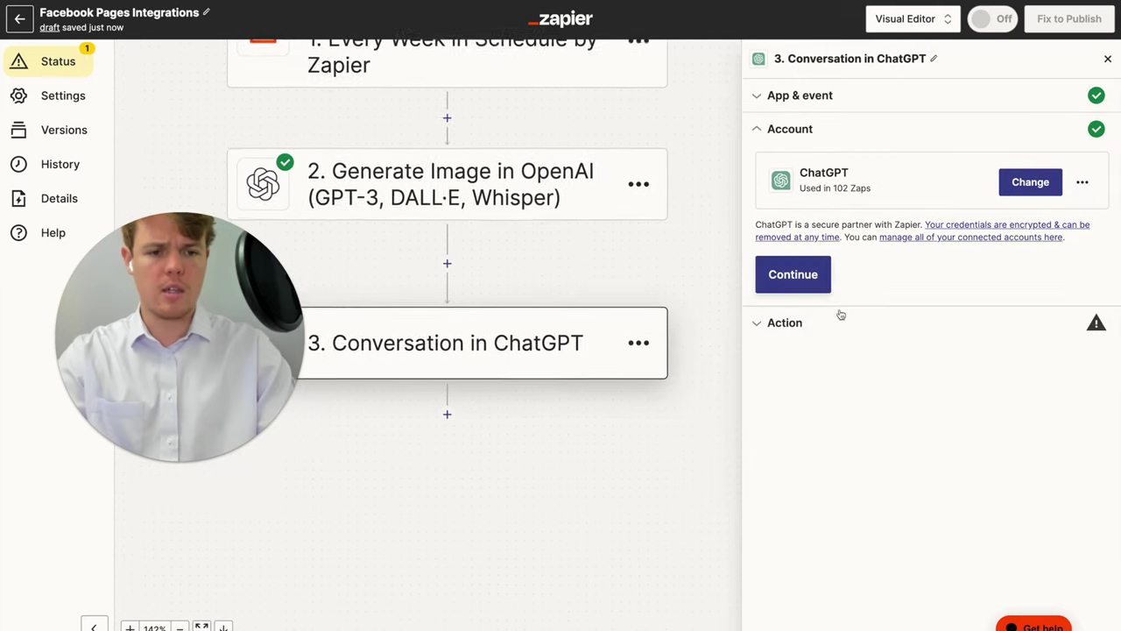
click(818, 286)
scroll(824, 368, down, 3)
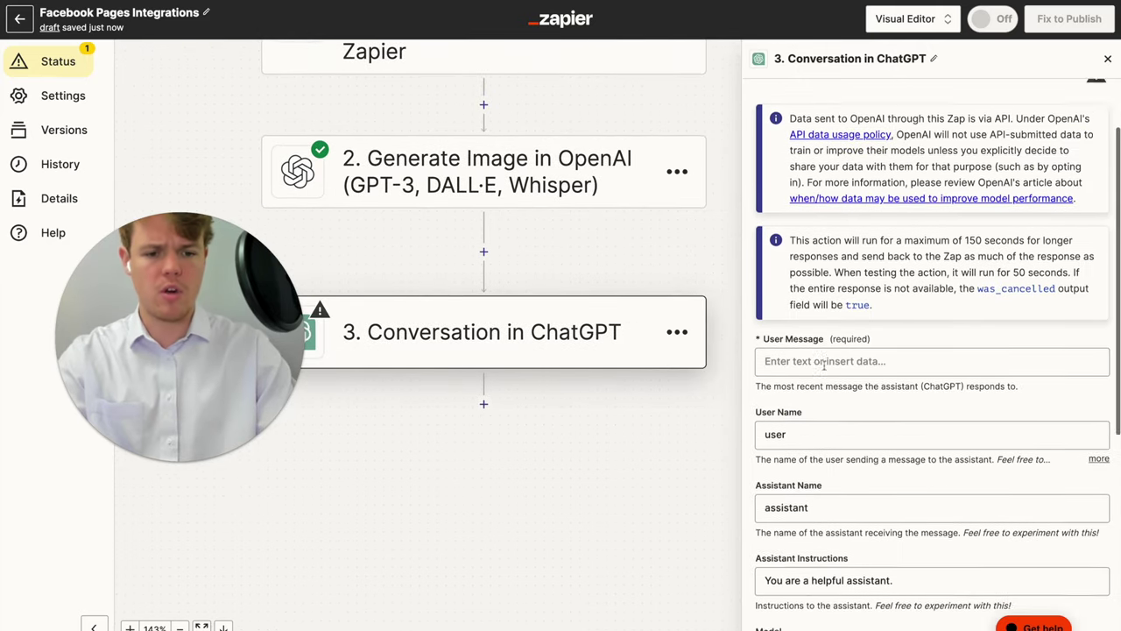
scroll(822, 392, down, 1)
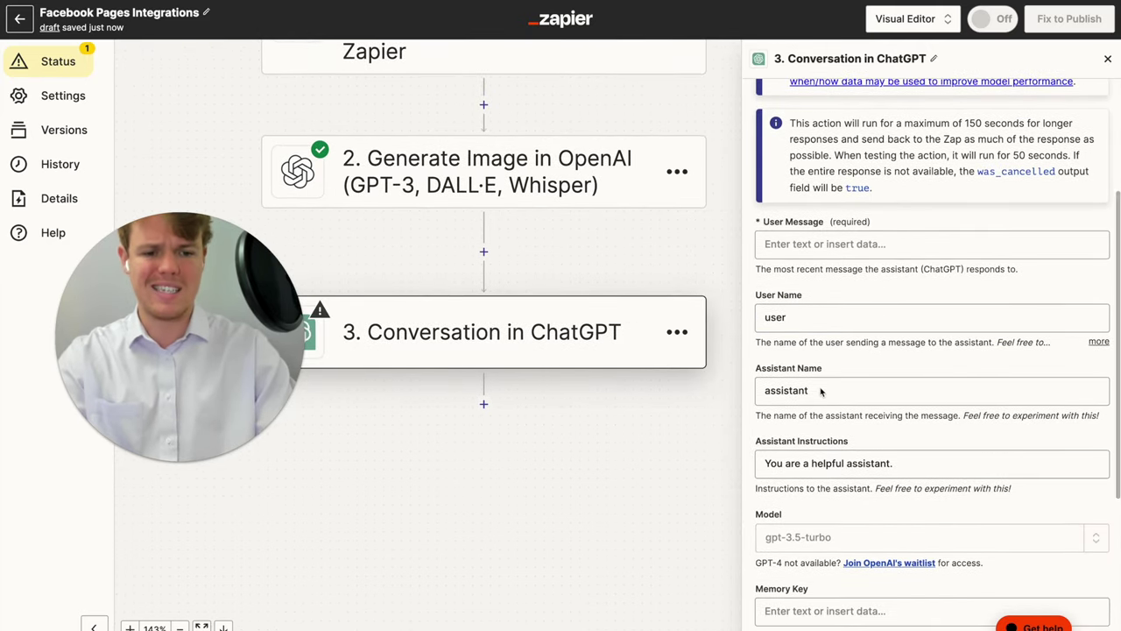
scroll(824, 398, down, 5)
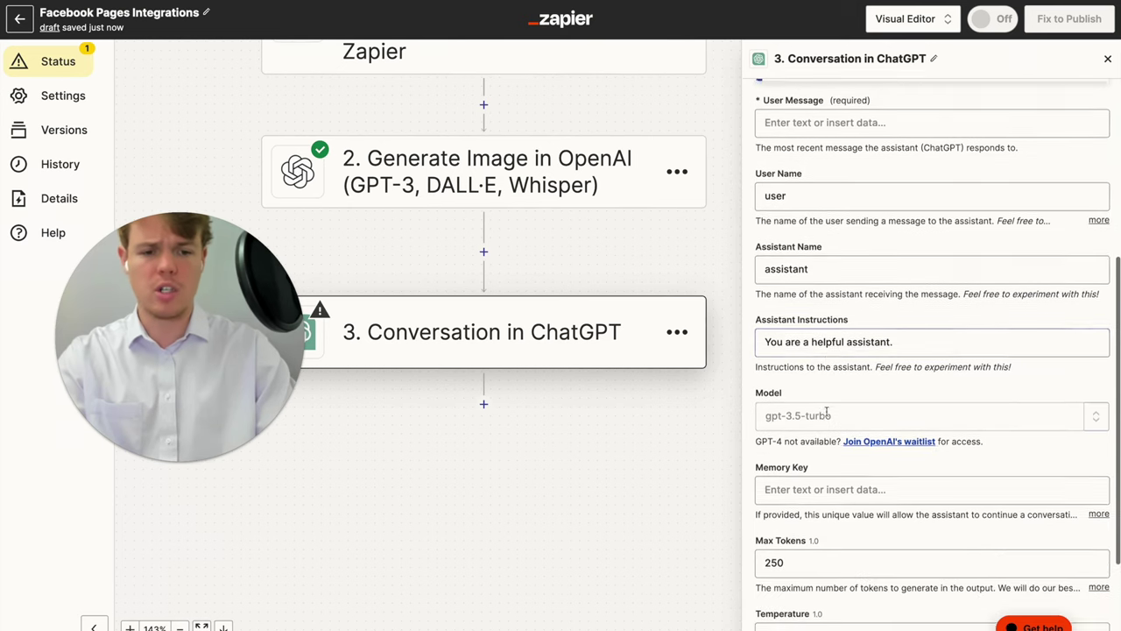
scroll(826, 413, down, 1)
click(839, 392)
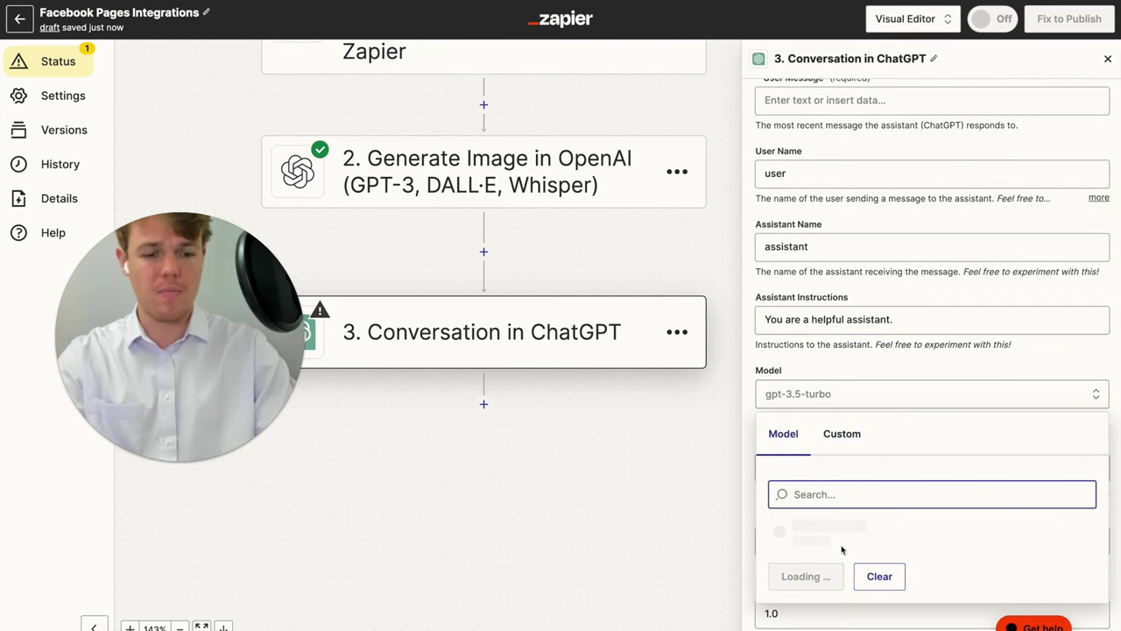
click(842, 532)
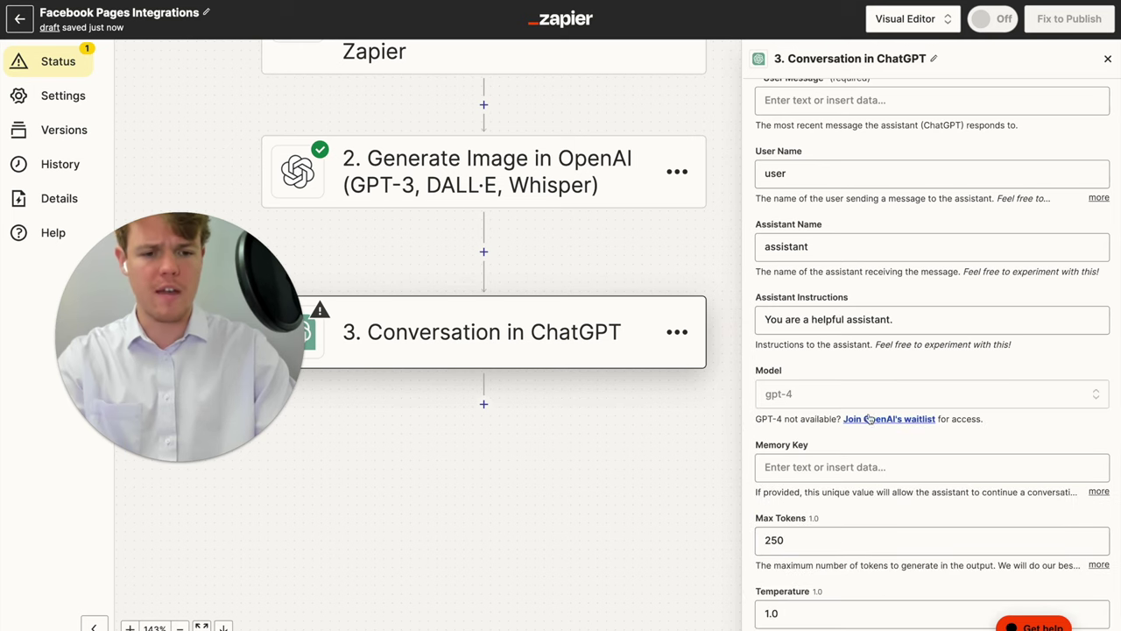
- Set the conversation's Memory Key to 'cookfb'
scroll(653, 365, left, 2)
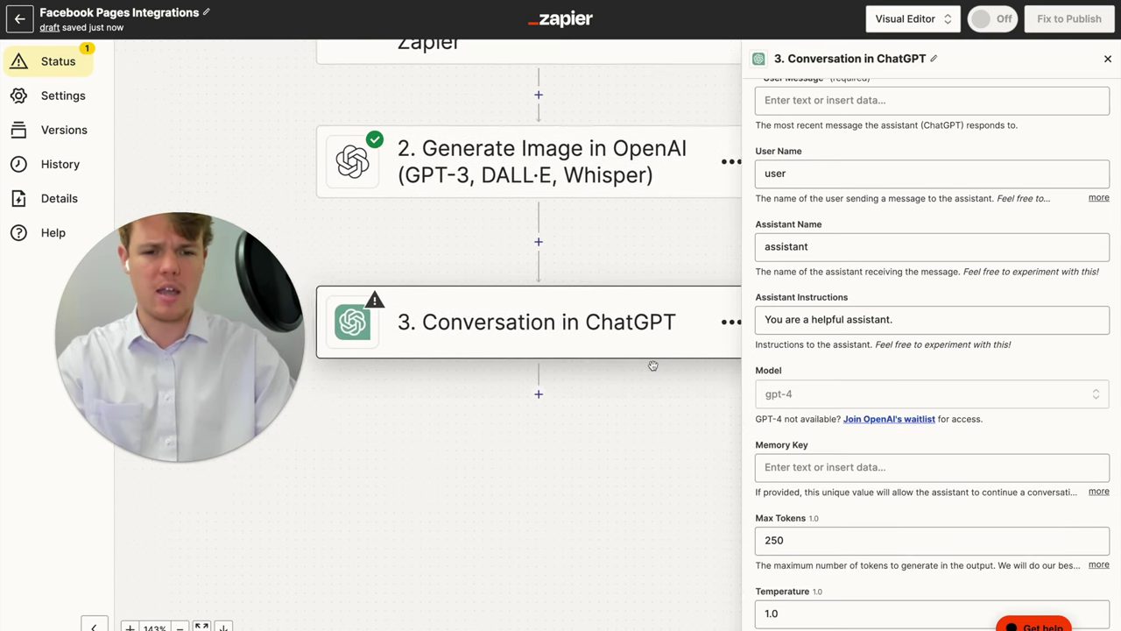
scroll(832, 381, down, 3)
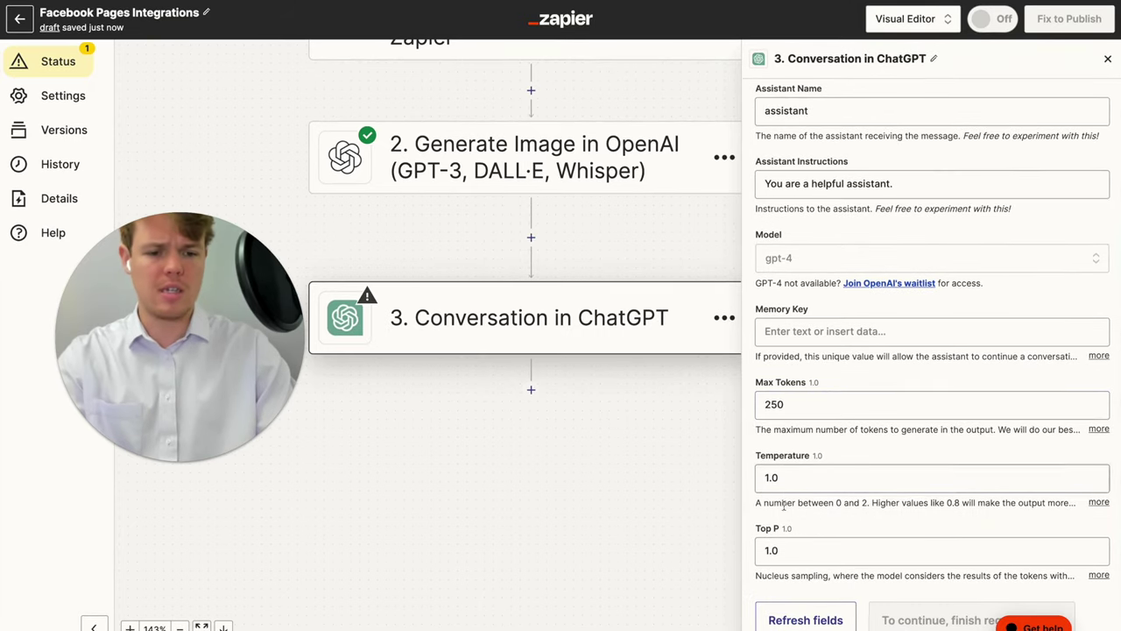
click(800, 335)
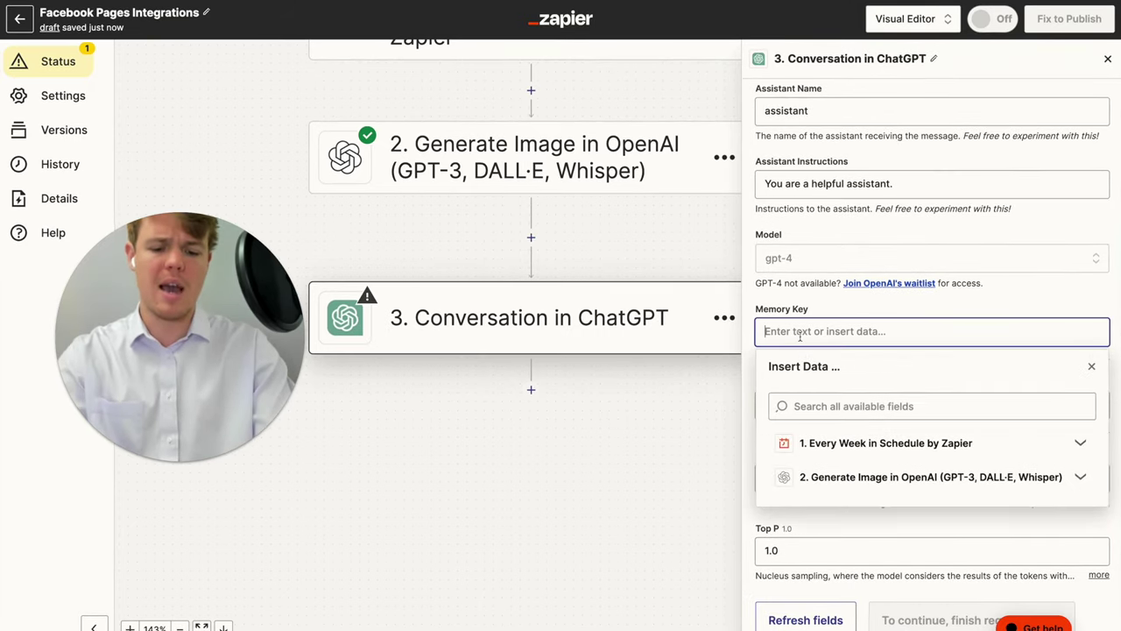
text(cook)
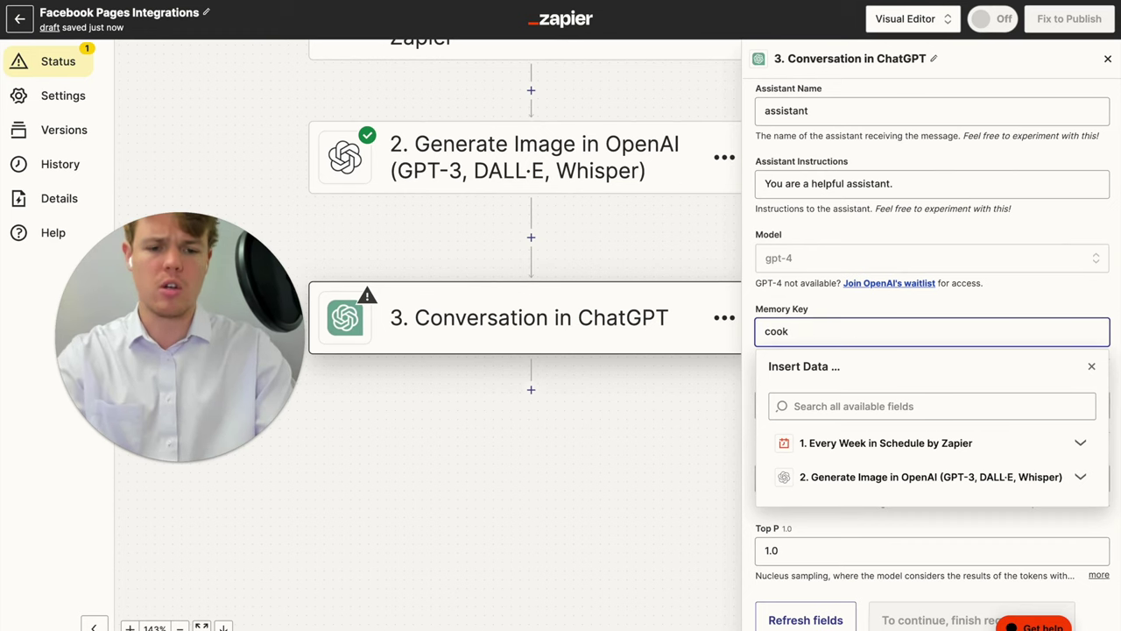
text(fb)
click(796, 317)
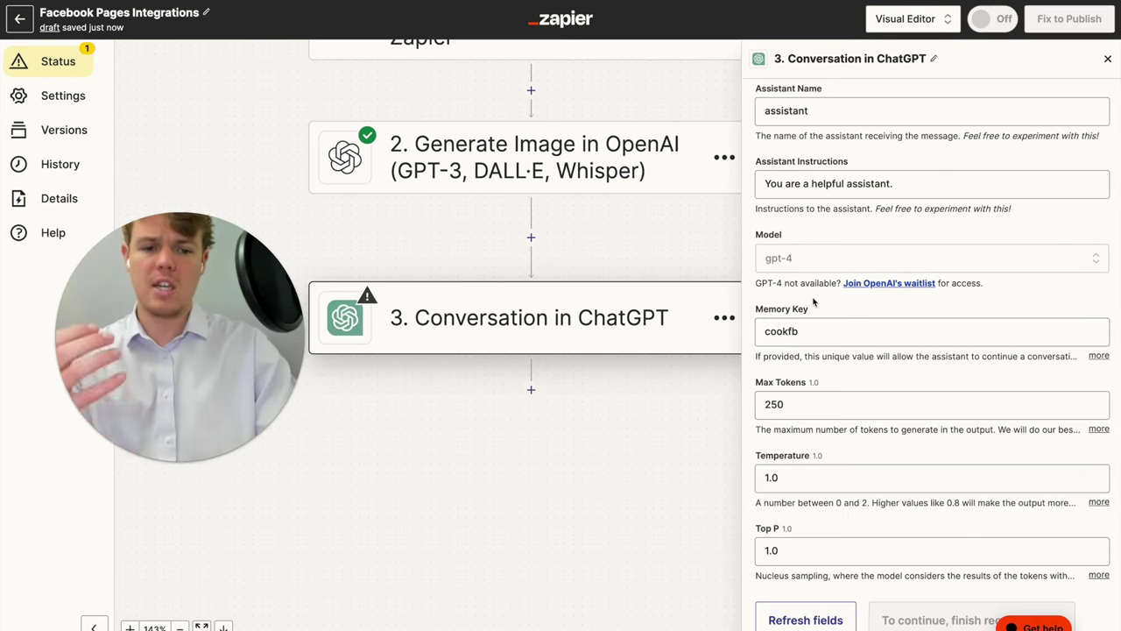
scroll(837, 331, up, 1)
scroll(837, 333, up, 5)
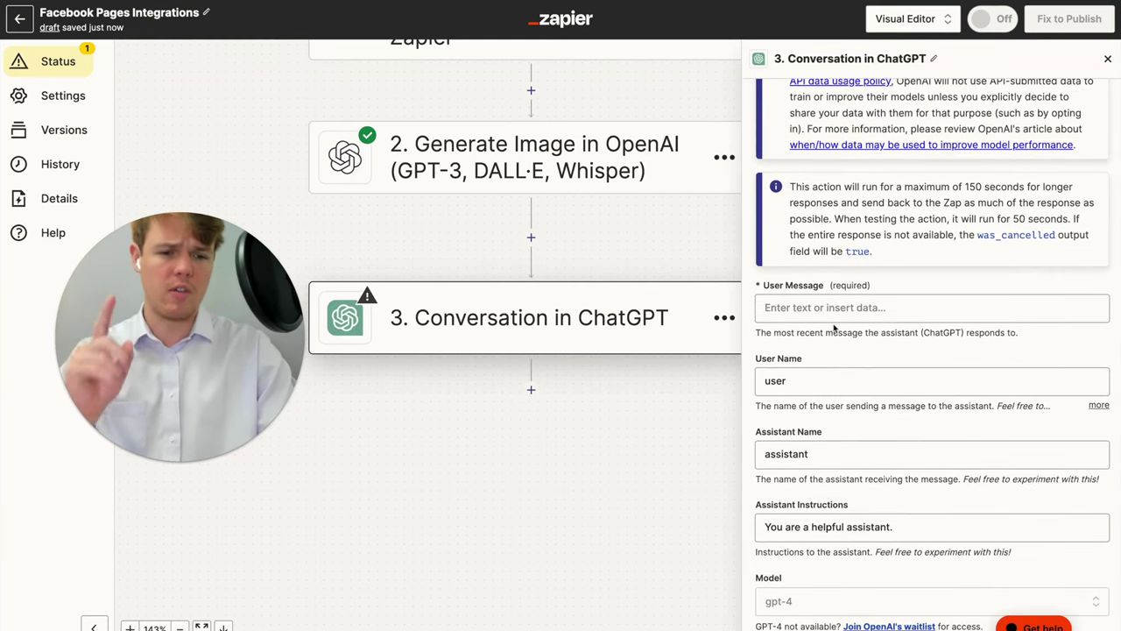
- Start the user message with the pasted Michelin-star picture theme and request an attention-grabbing Facebook caption
click(825, 309)
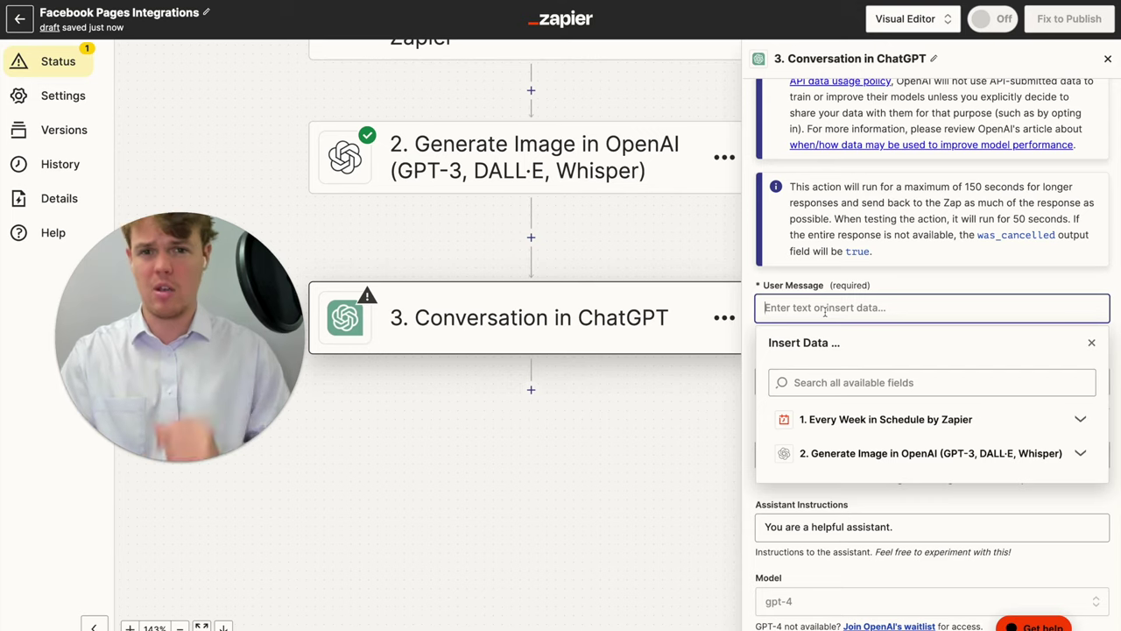
text(Based )
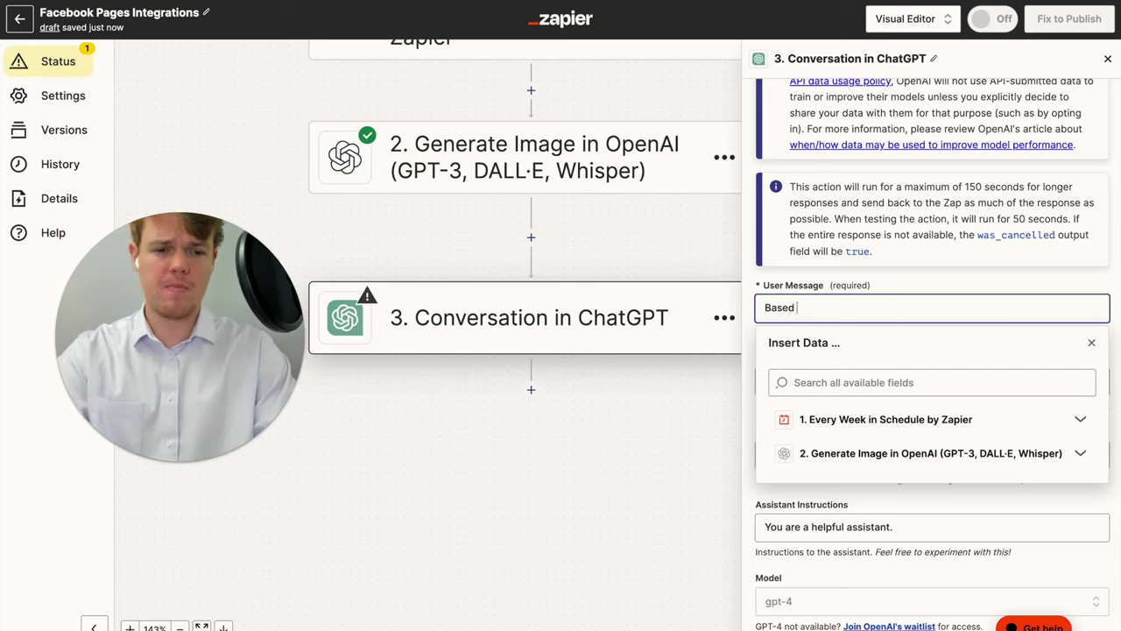
text(off the picture theme)
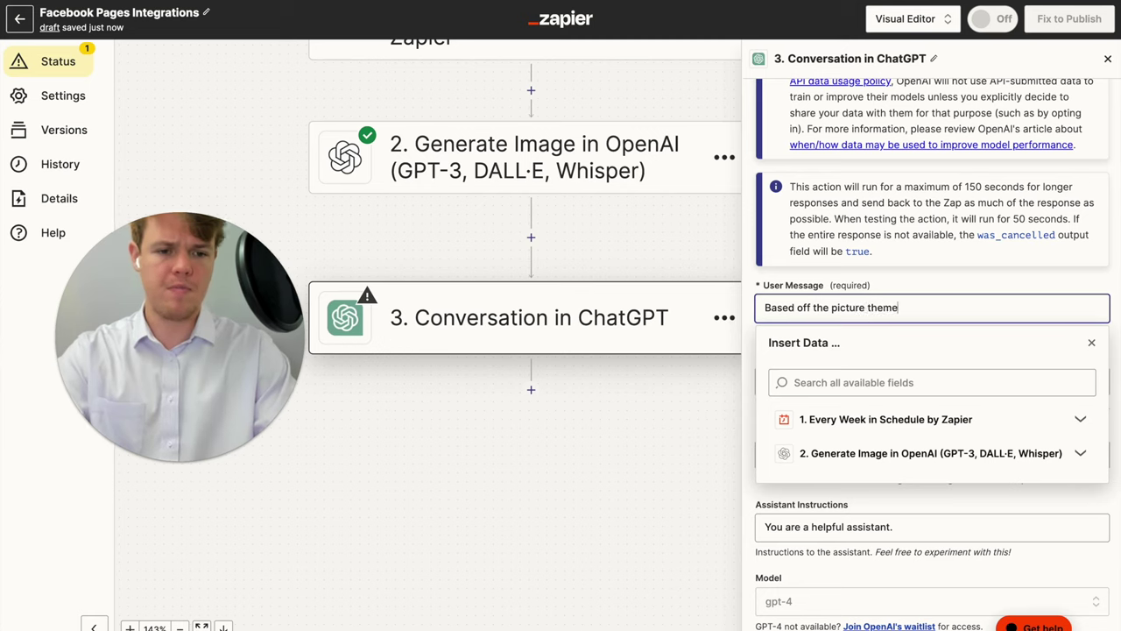
text(: ()
text(Michelin star restaurant exceptional cuisine)
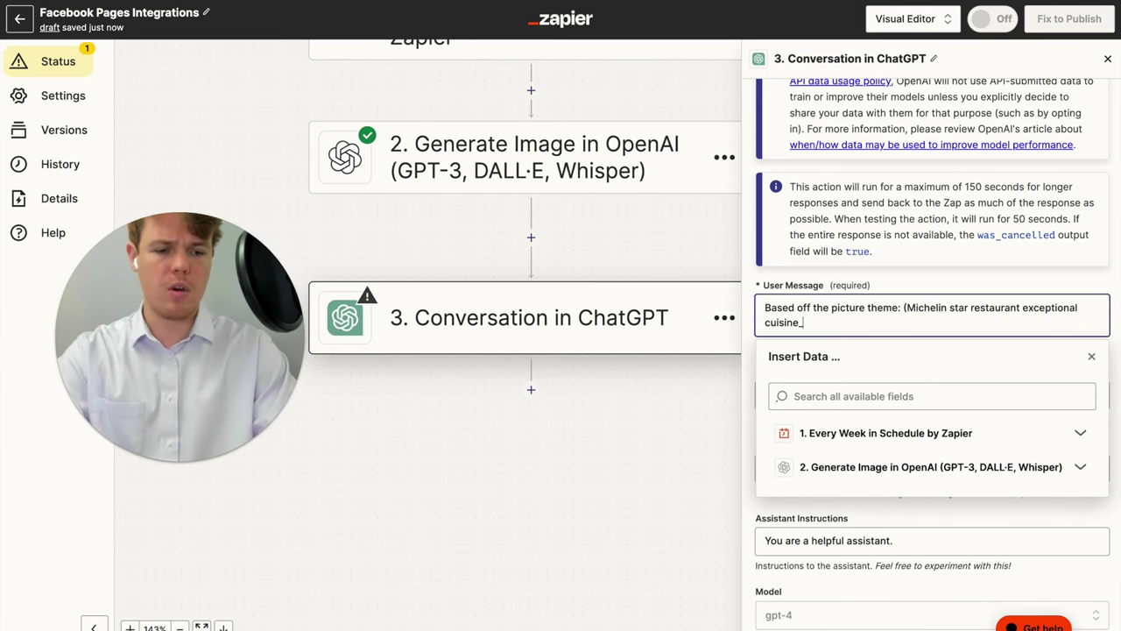
text())
key(Return)
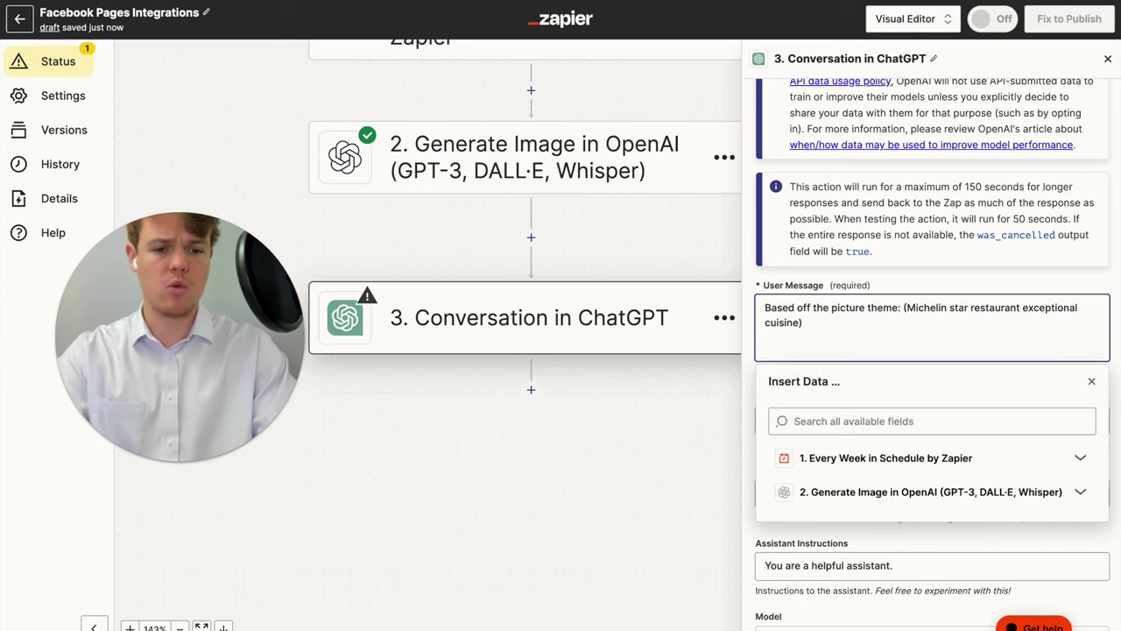
text(Generate)
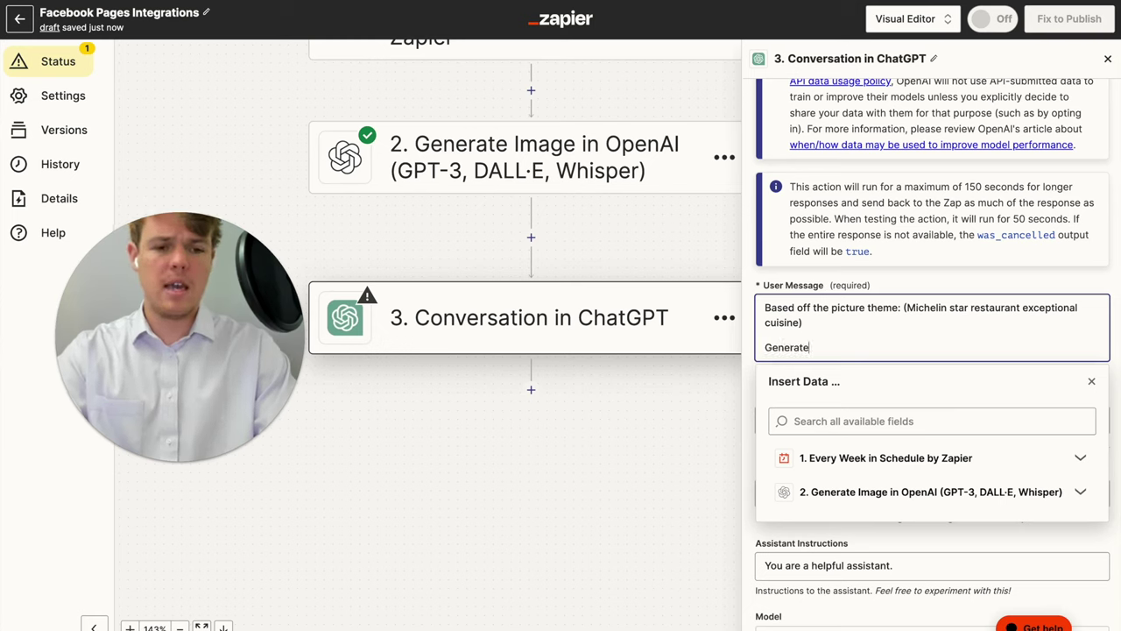
text( a caption tha)
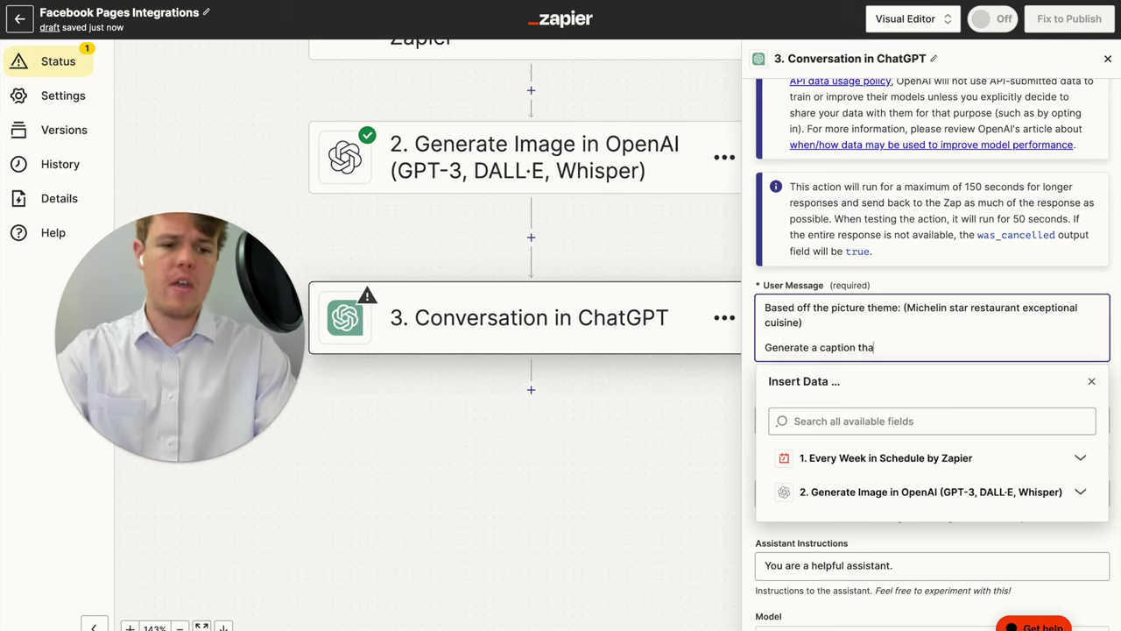
text(t is fo)
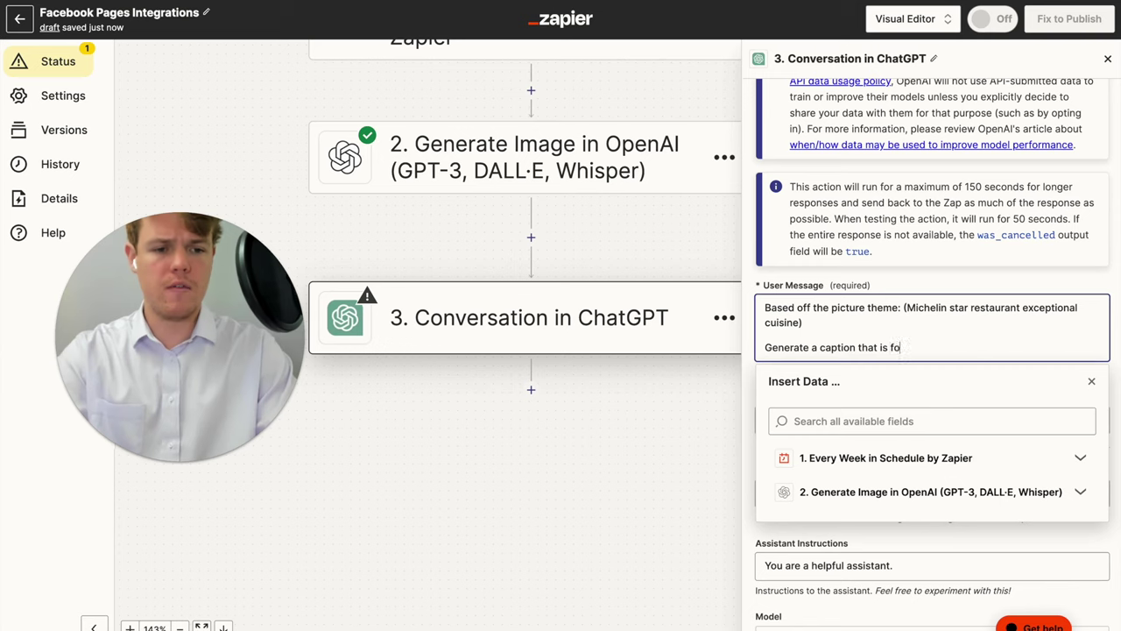
text(r Facebook )
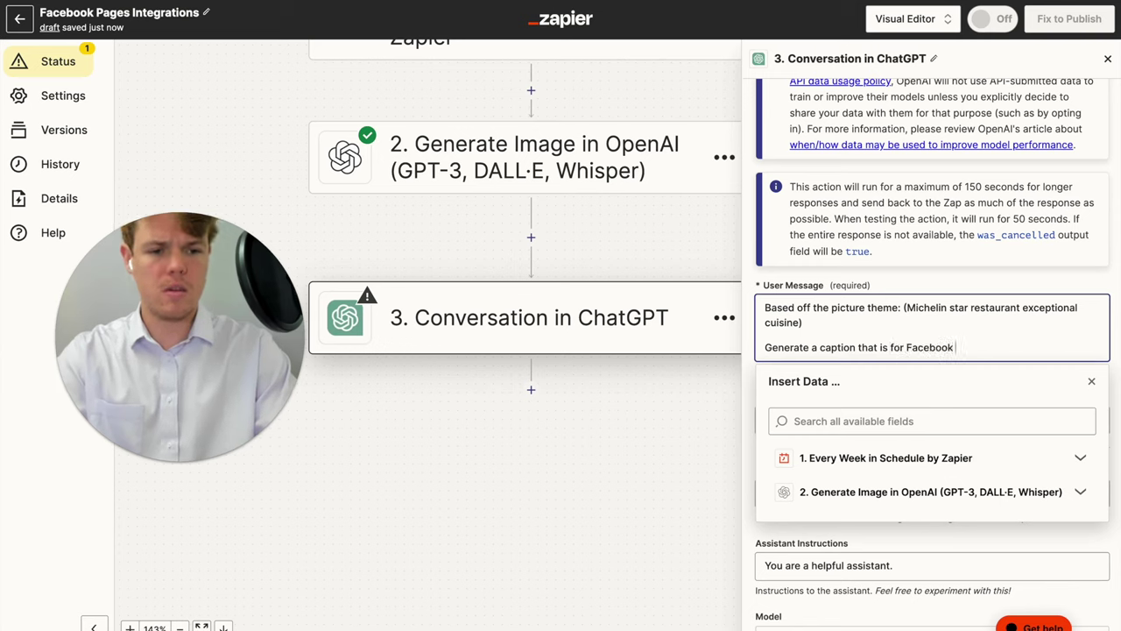
text(and grab at)
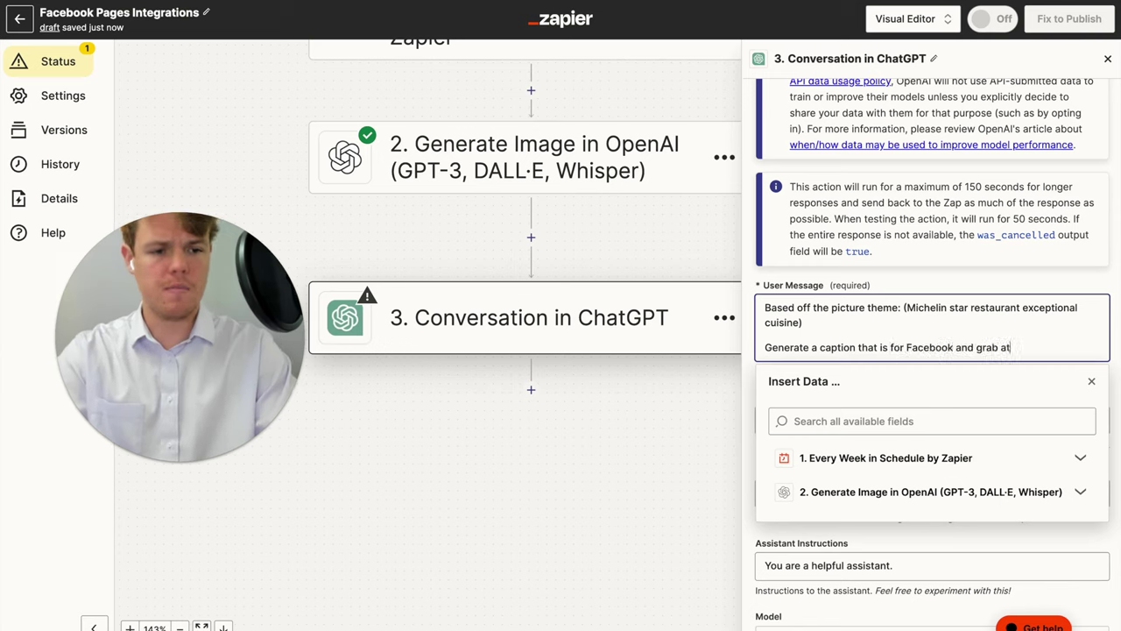
text(tention.)
- Add a parameter line telling ChatGPT never to repeat a caption
key(Return)
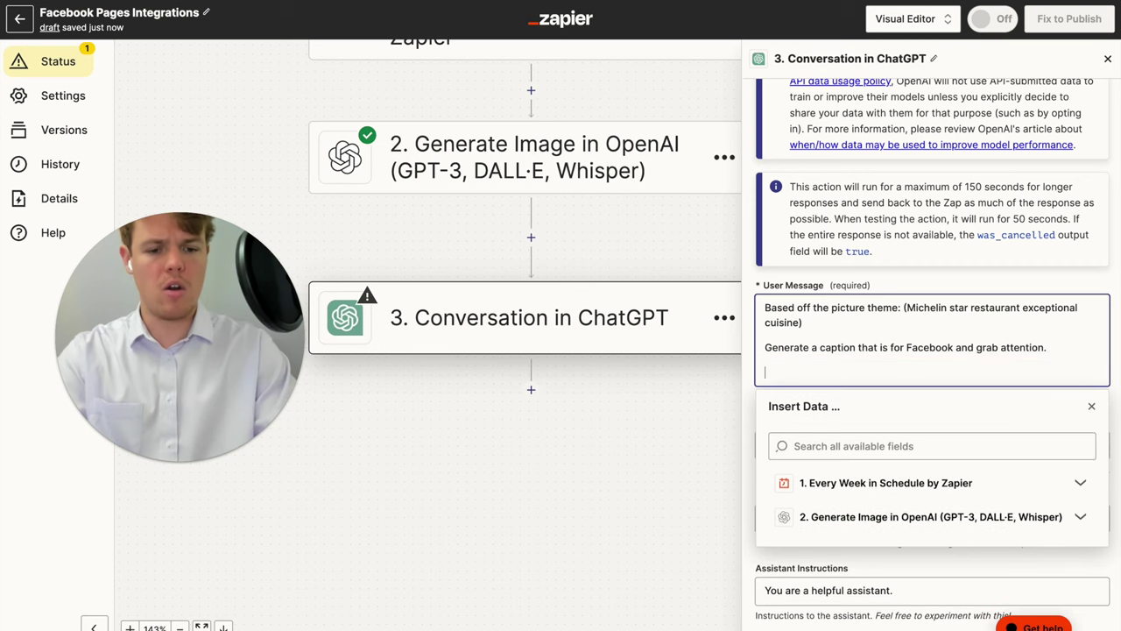
text(Paramter)
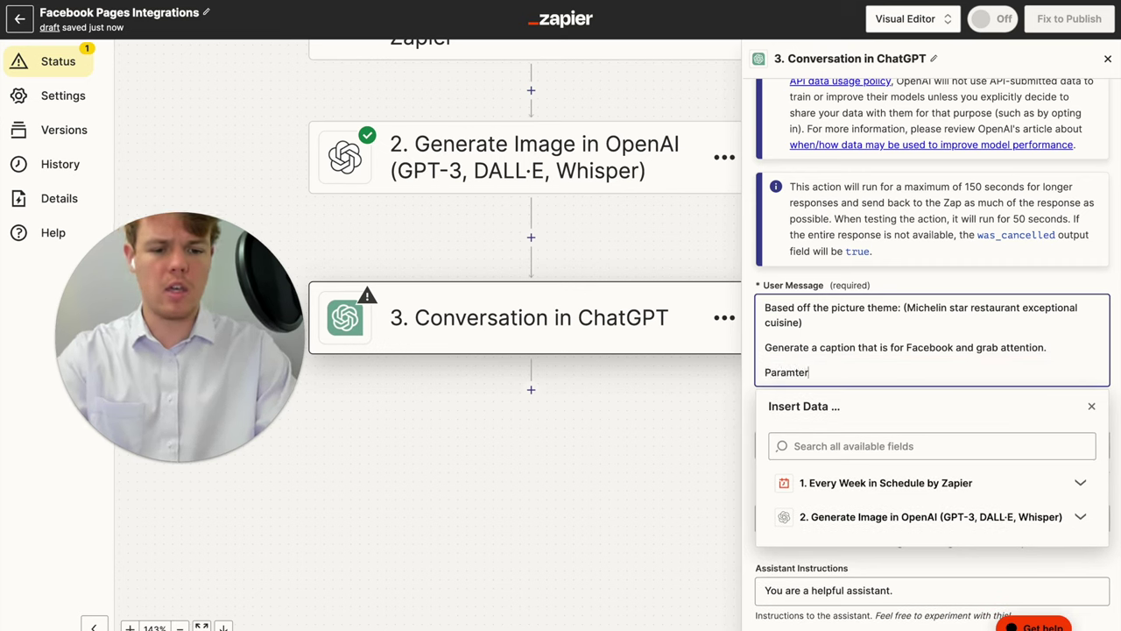
text(: Never repeat)
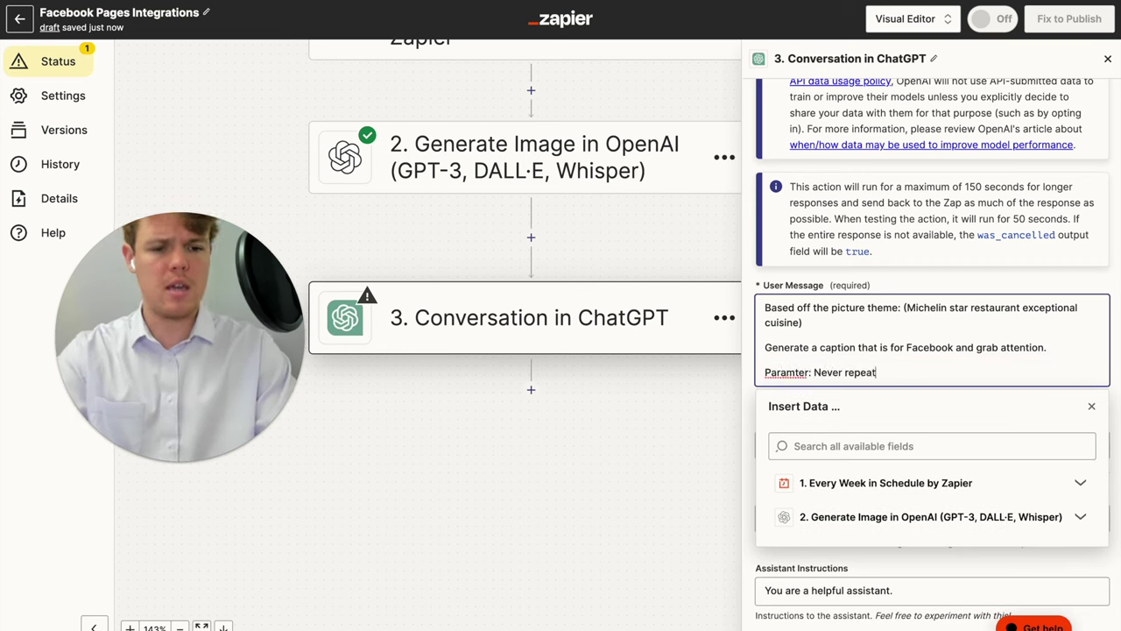
text(e the)
key(BackSpace)
key(BackSpace)
key(BackSpace)
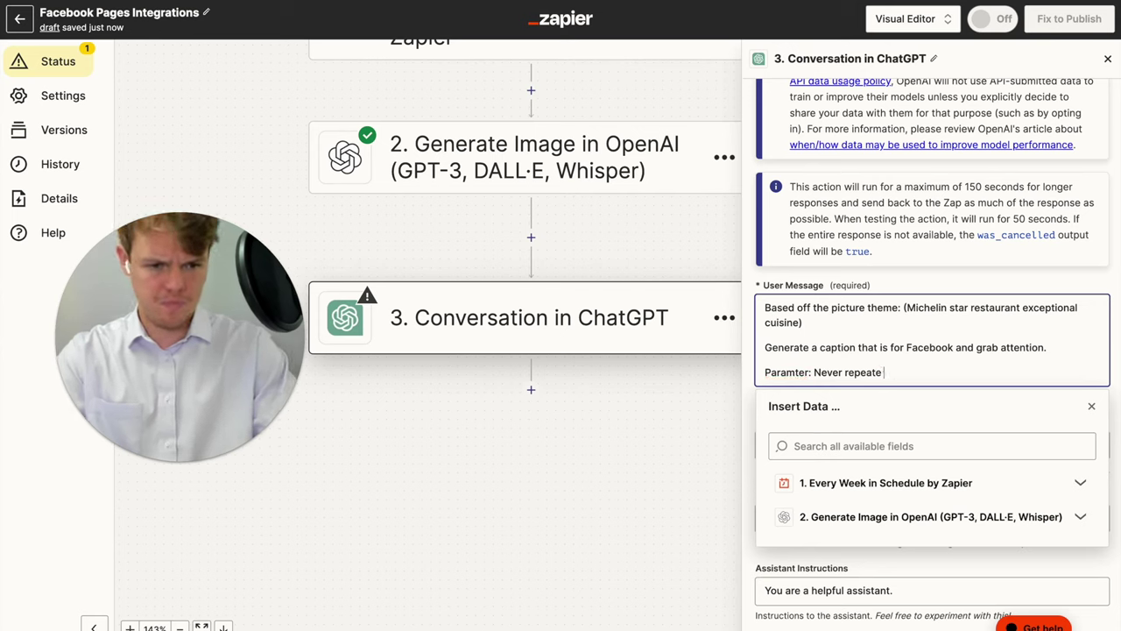
key(BackSpace)
key(BackSpace)
text(the s)
key(BackSpace)
text(a c)
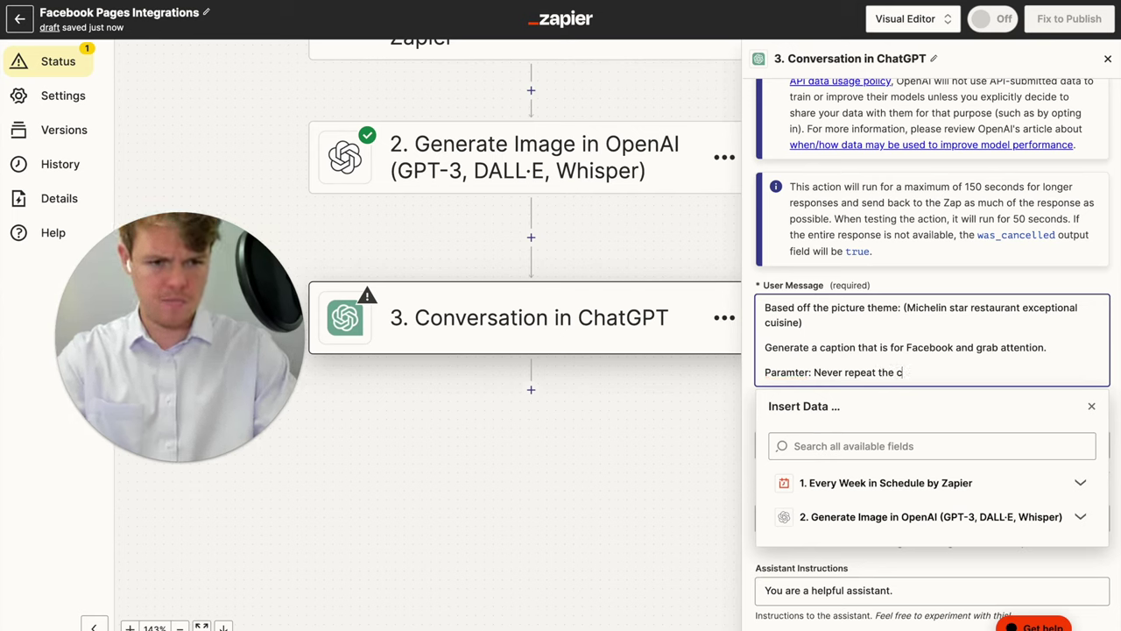
text(aption)
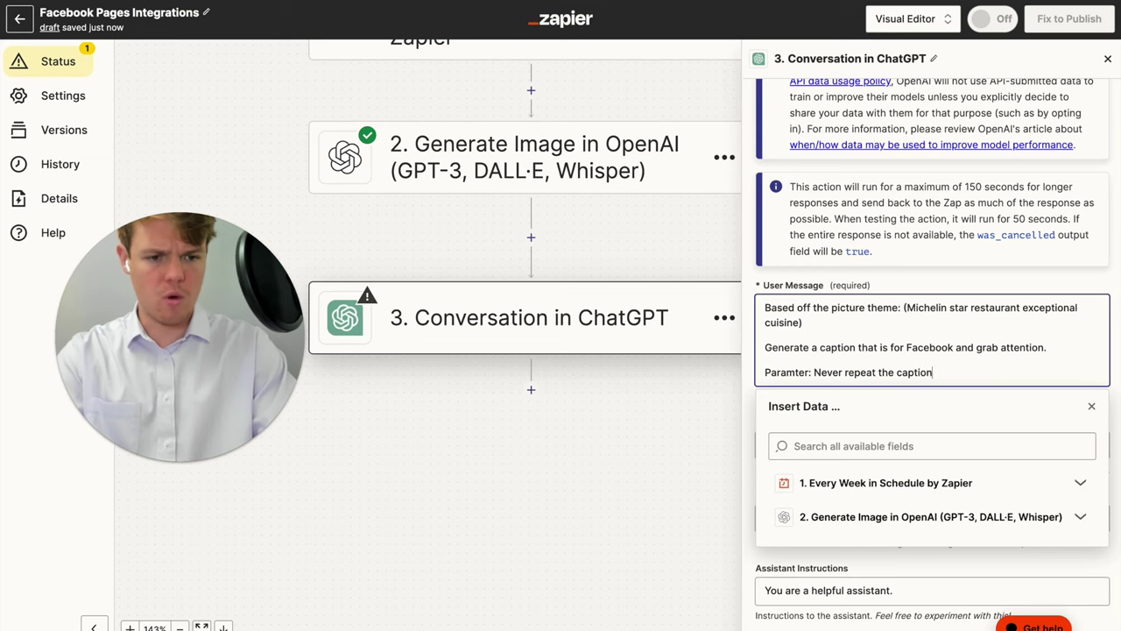
right_click(787, 375)
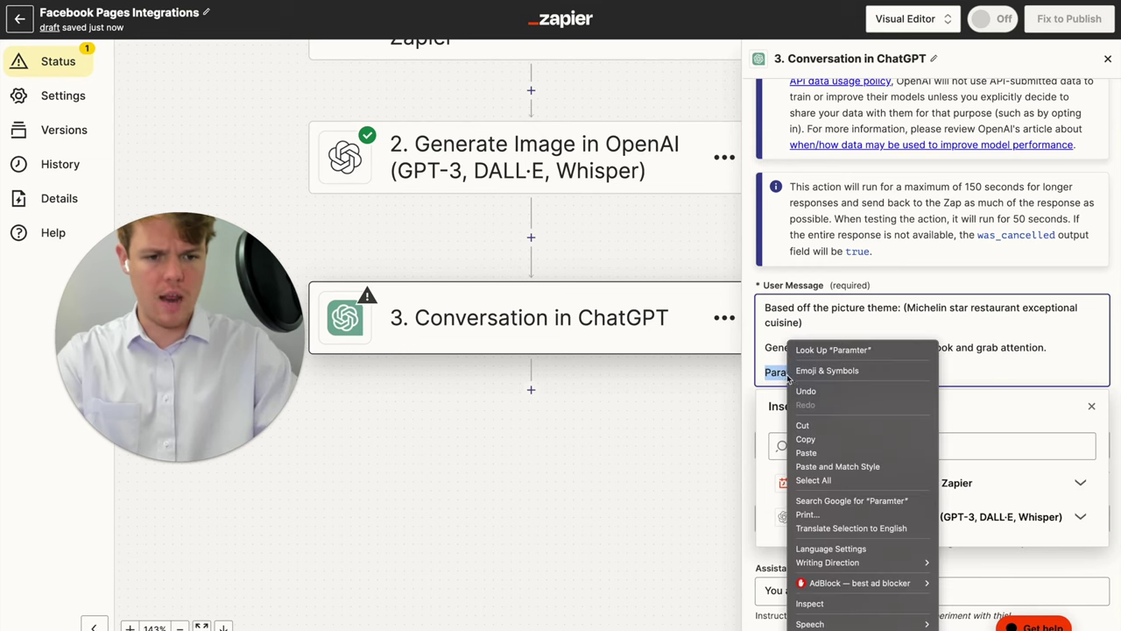
key(Escape)
click(751, 373)
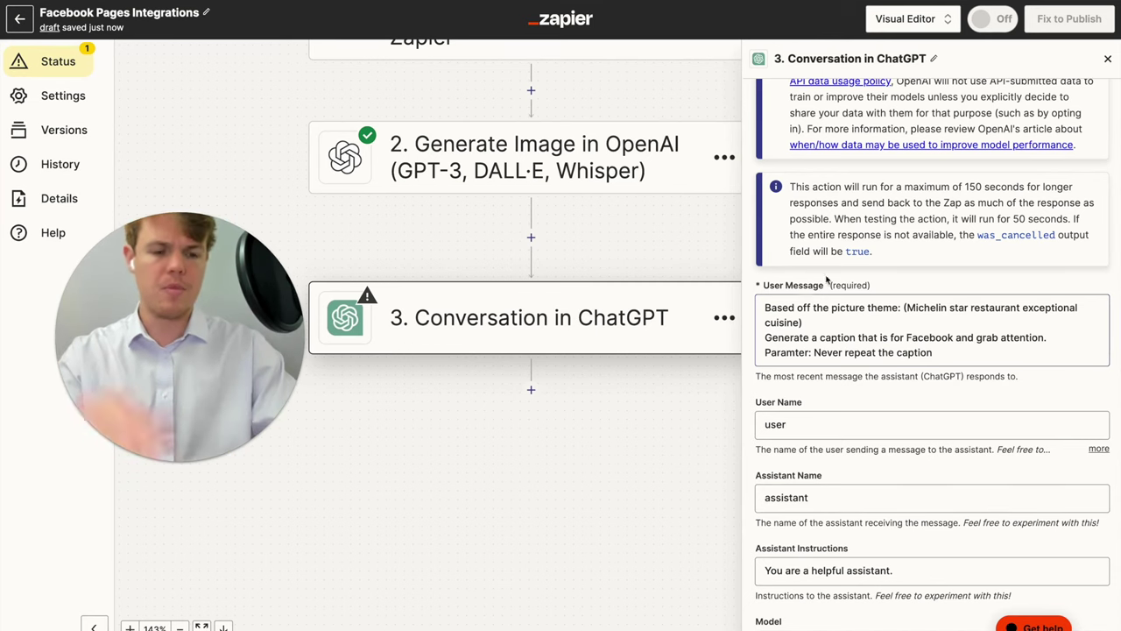
scroll(906, 387, down, 3)
scroll(906, 387, down, 2)
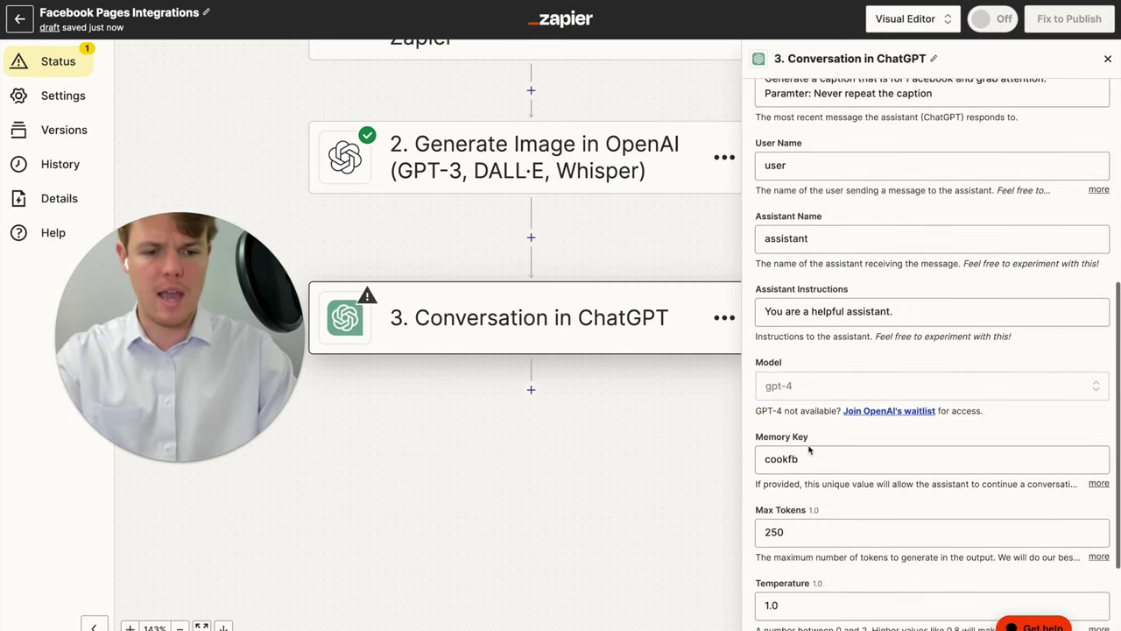
scroll(903, 394, up, 5)
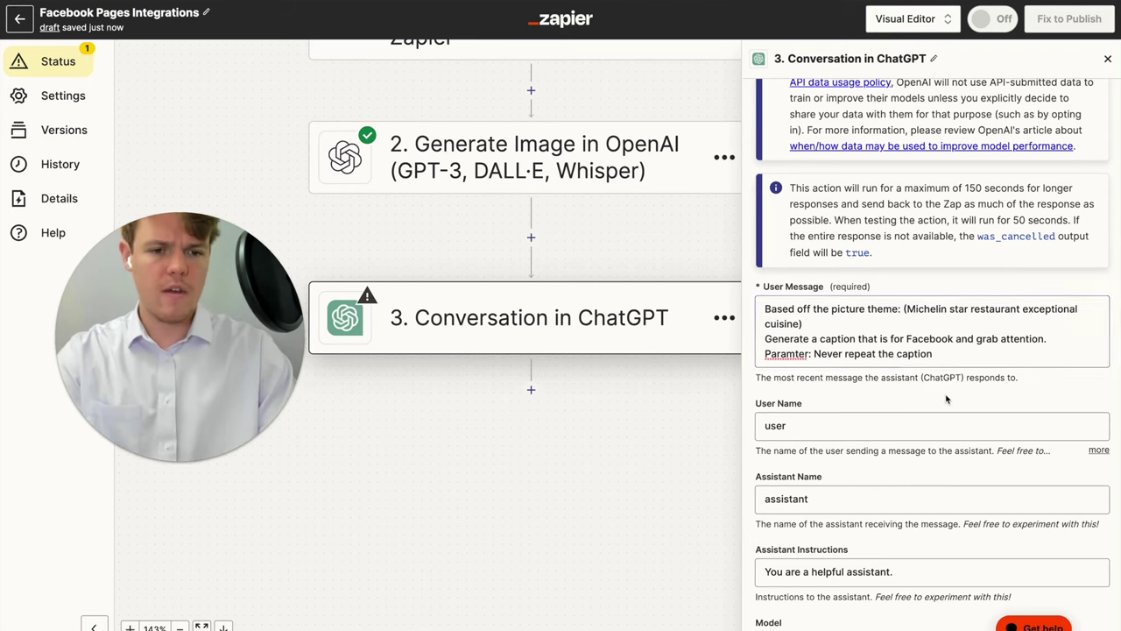
- Correct 'Paramter' to 'Parameter' using the spelling suggestion
right_click(804, 354)
click(832, 360)
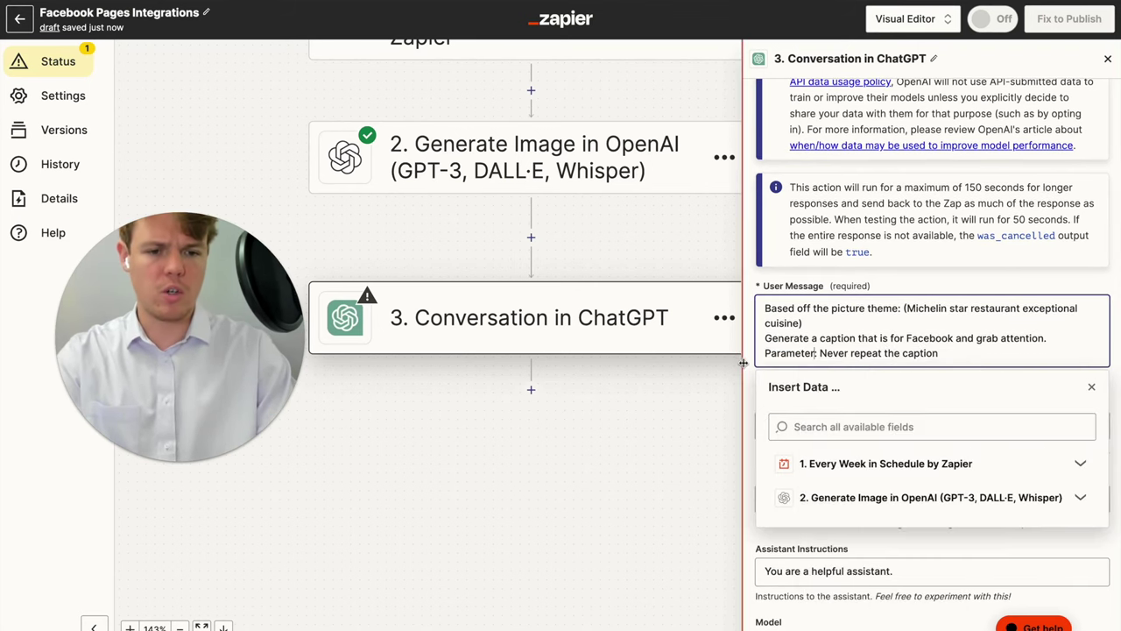
scroll(879, 526, down, 10)
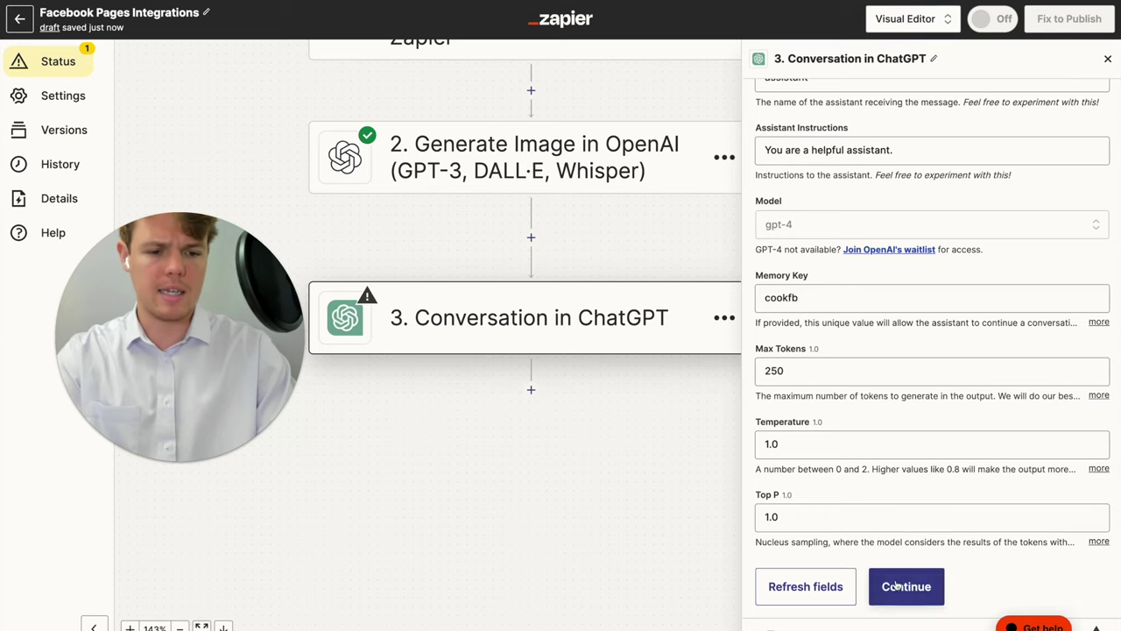
click(894, 587)
- Test the ChatGPT step to generate the Facebook caption, then insert a new fourth step below it
click(883, 611)
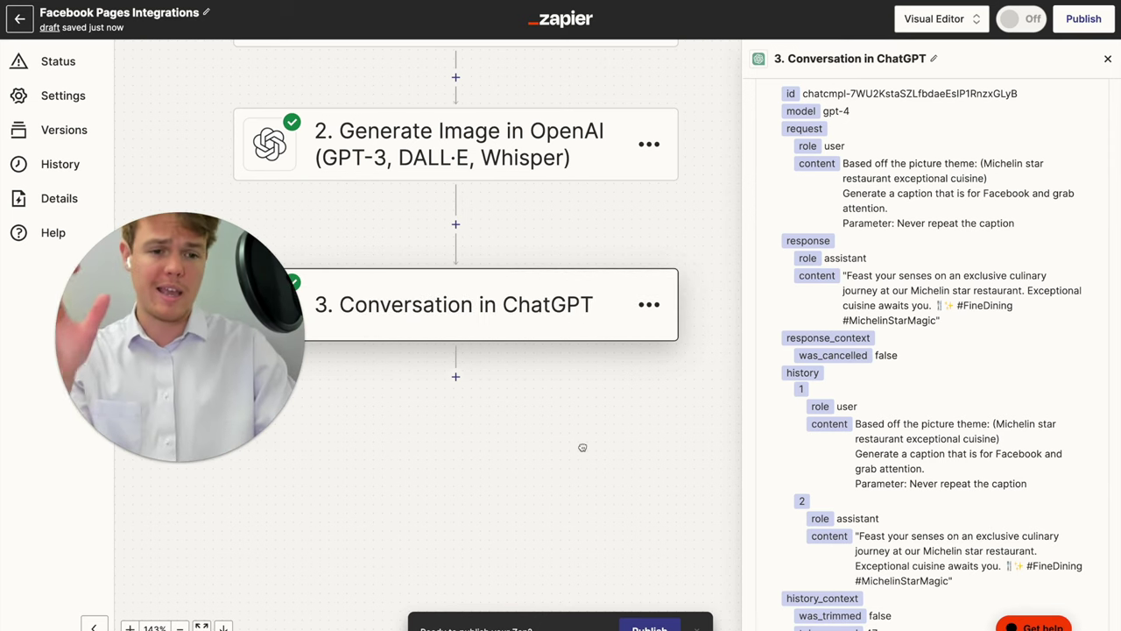
drag(581, 445, 647, 432)
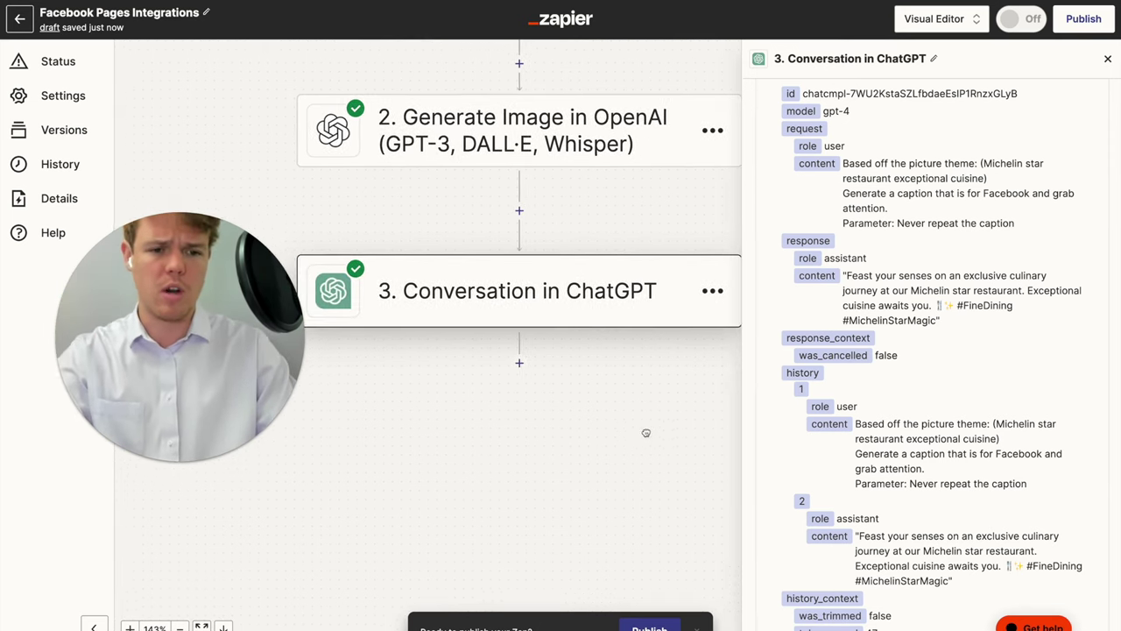
click(518, 366)
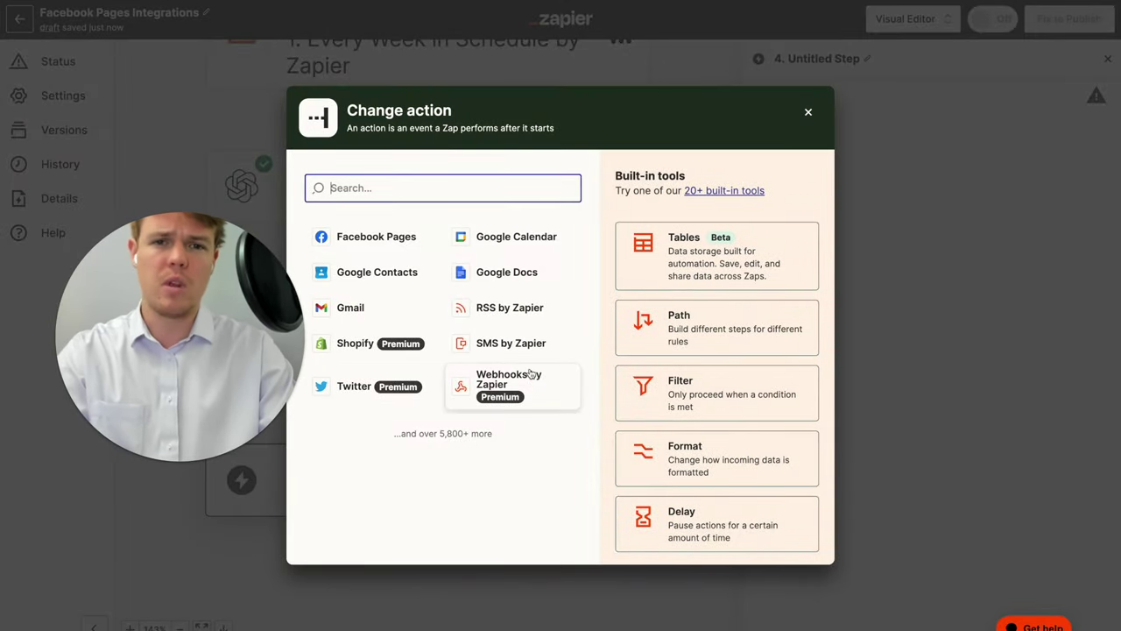
- Make step 4 a Formatter by Zapier step with the Text event
text(forma)
click(458, 235)
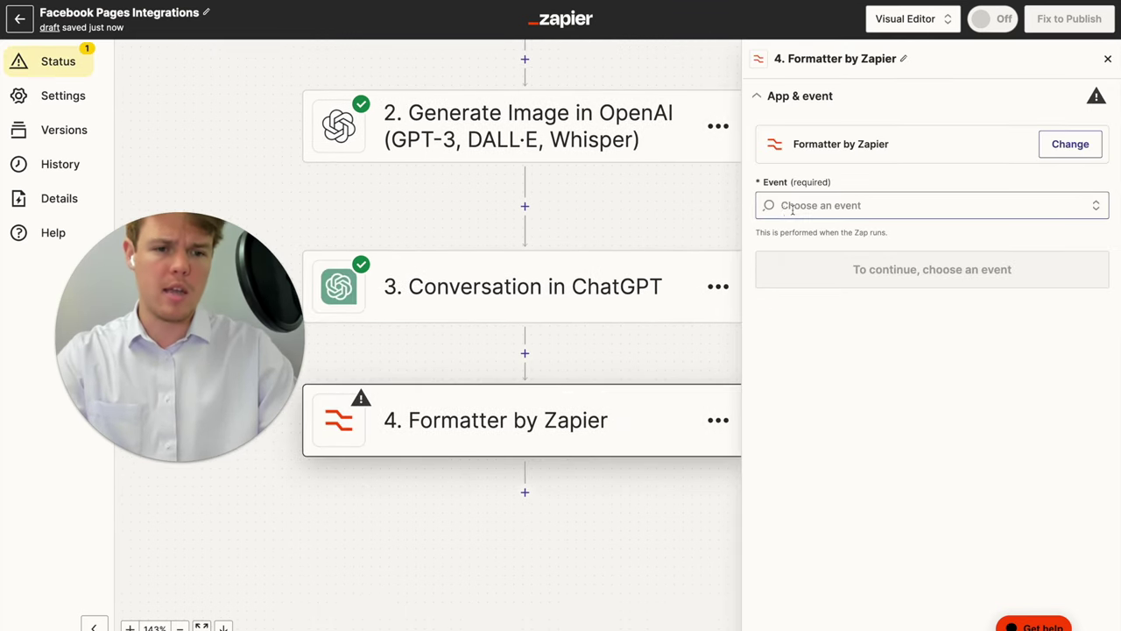
click(792, 207)
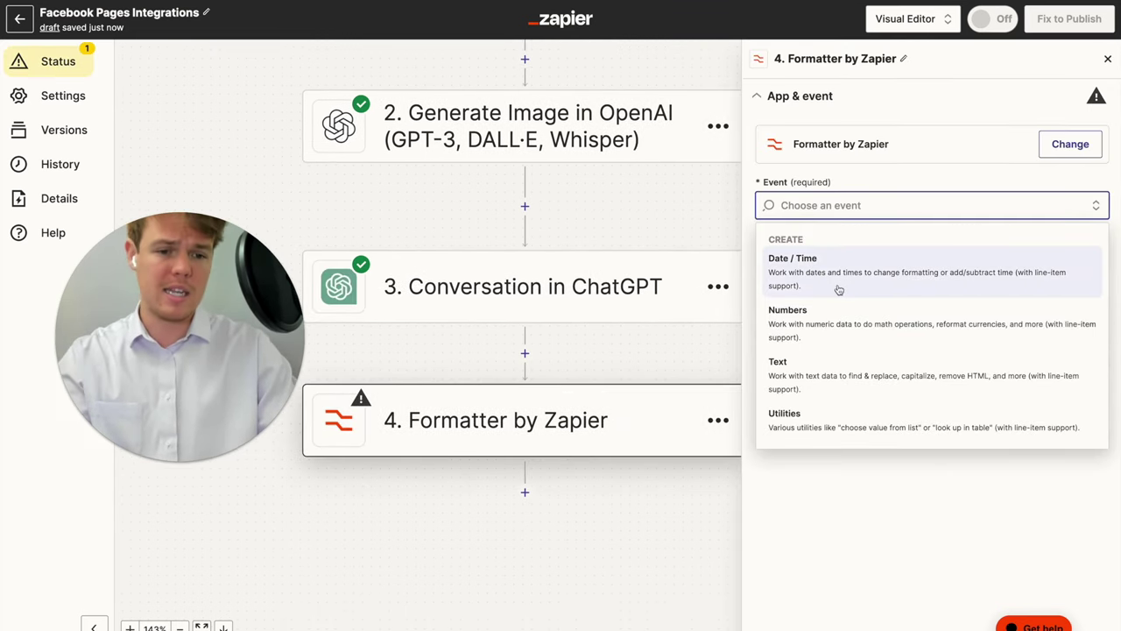
click(842, 384)
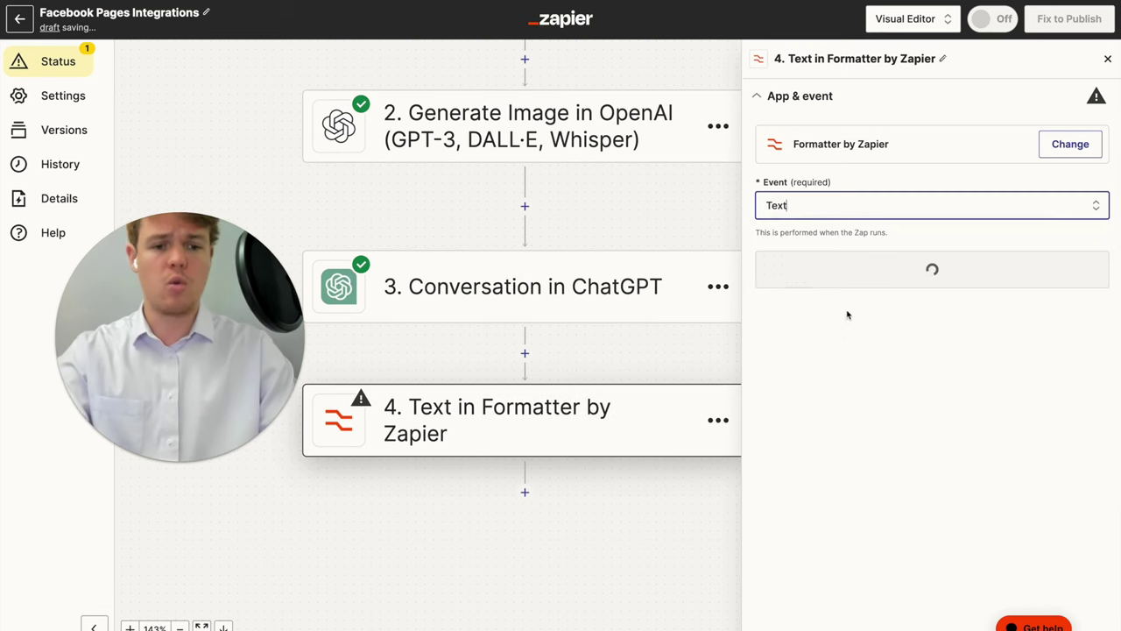
click(854, 270)
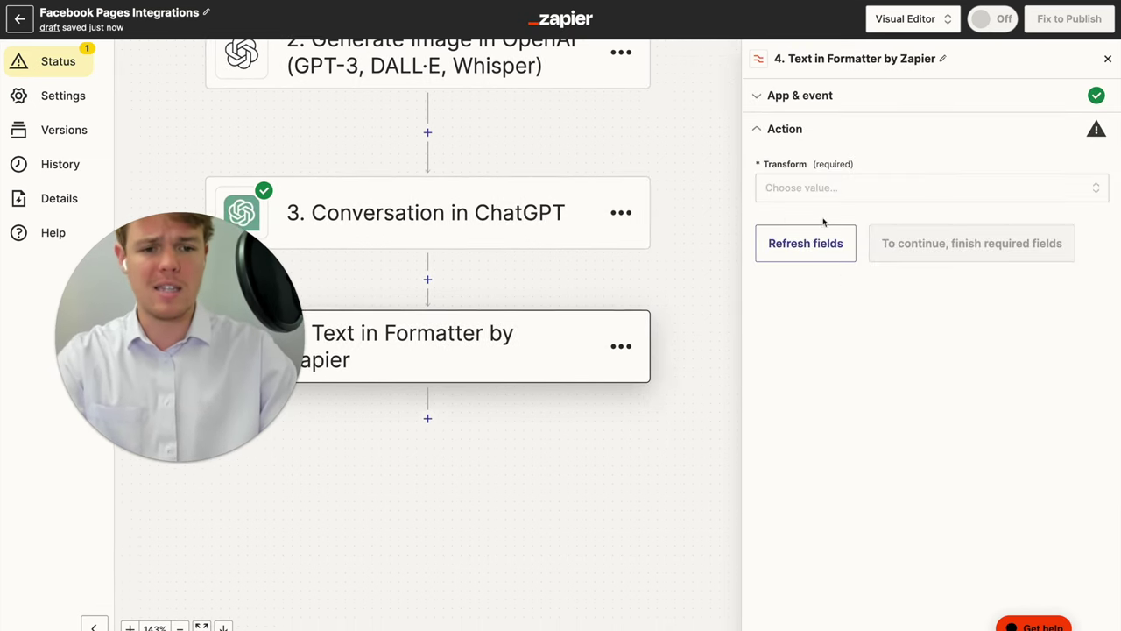
- Choose the Replace transform with ChatGPT's Assistant Response Message as input
click(821, 189)
text(repla)
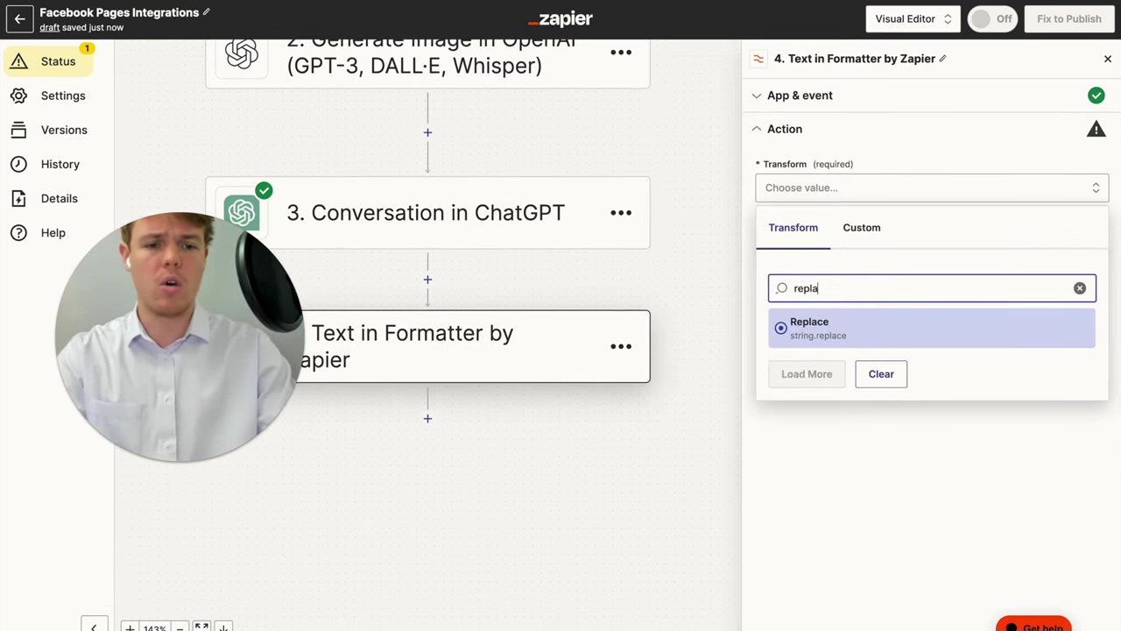
click(801, 333)
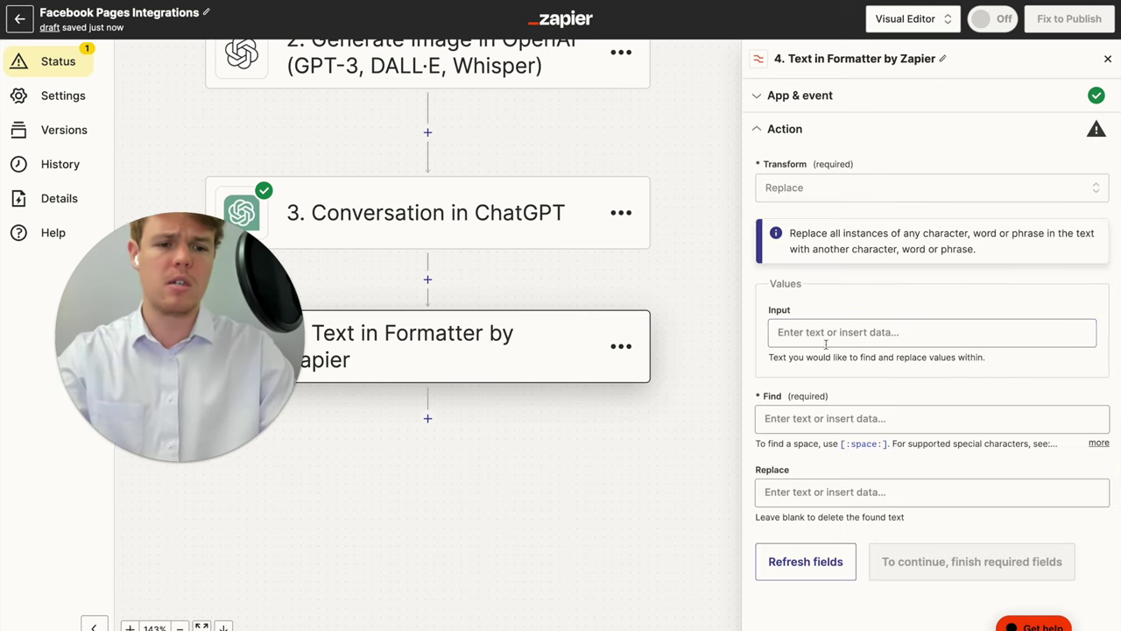
click(827, 337)
click(863, 517)
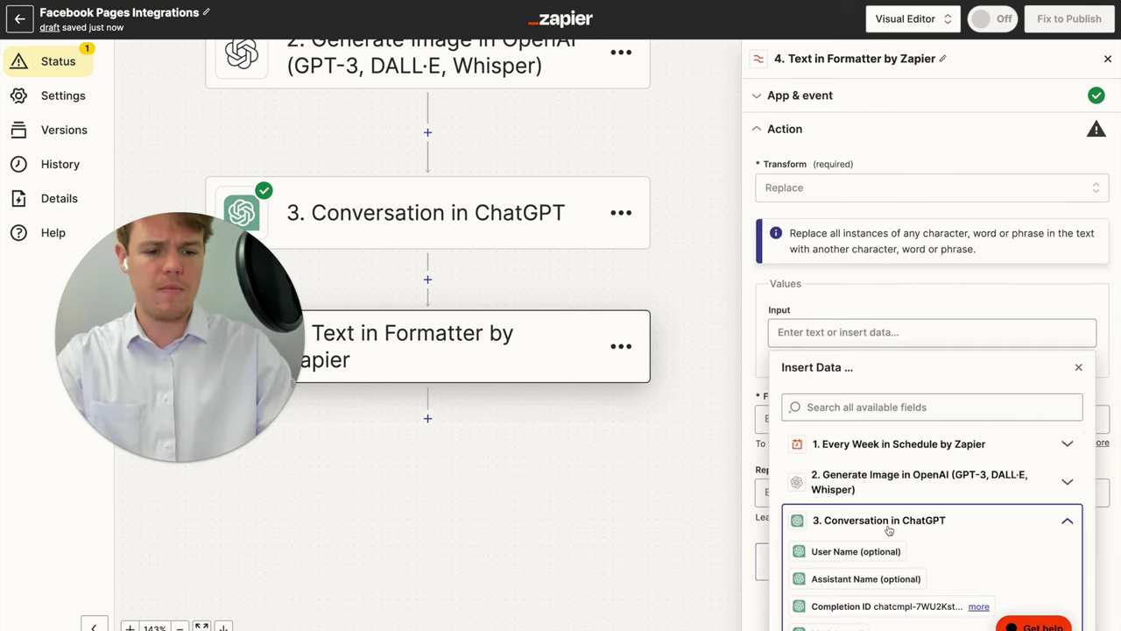
scroll(889, 531, down, 3)
click(872, 591)
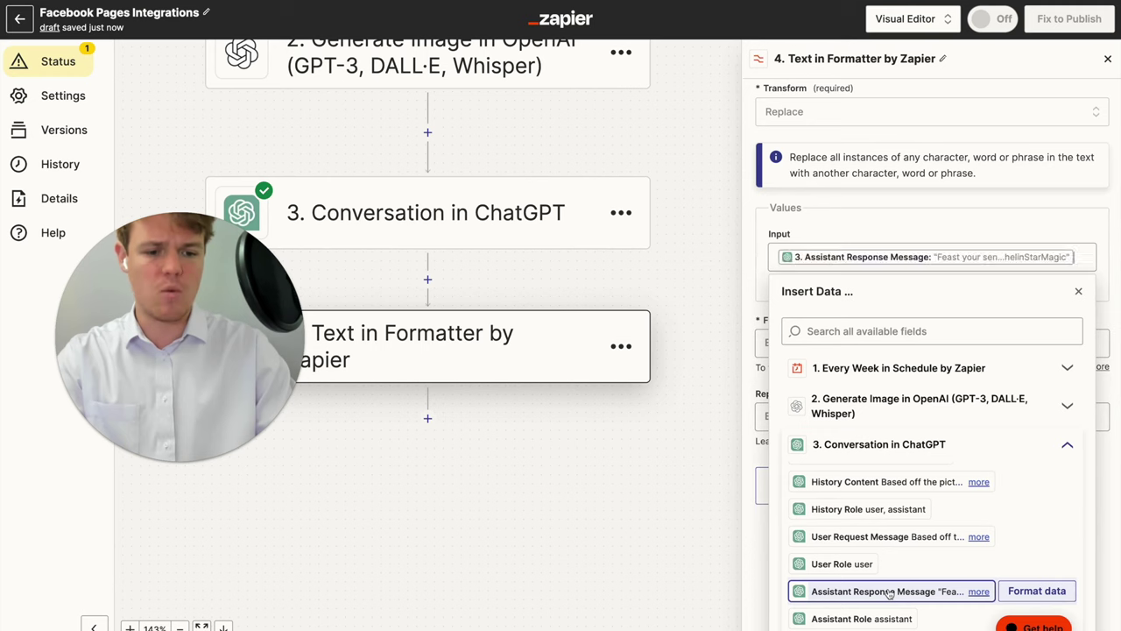
click(910, 216)
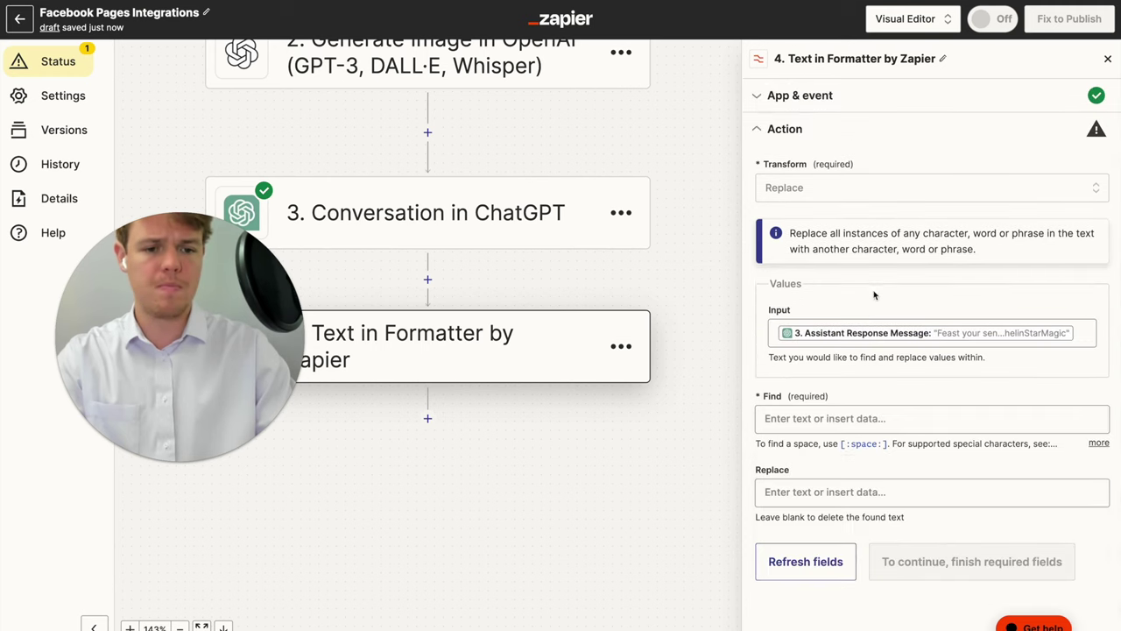
- Set Find to a double quote, leave Replace blank, and test the step
click(818, 418)
text(")
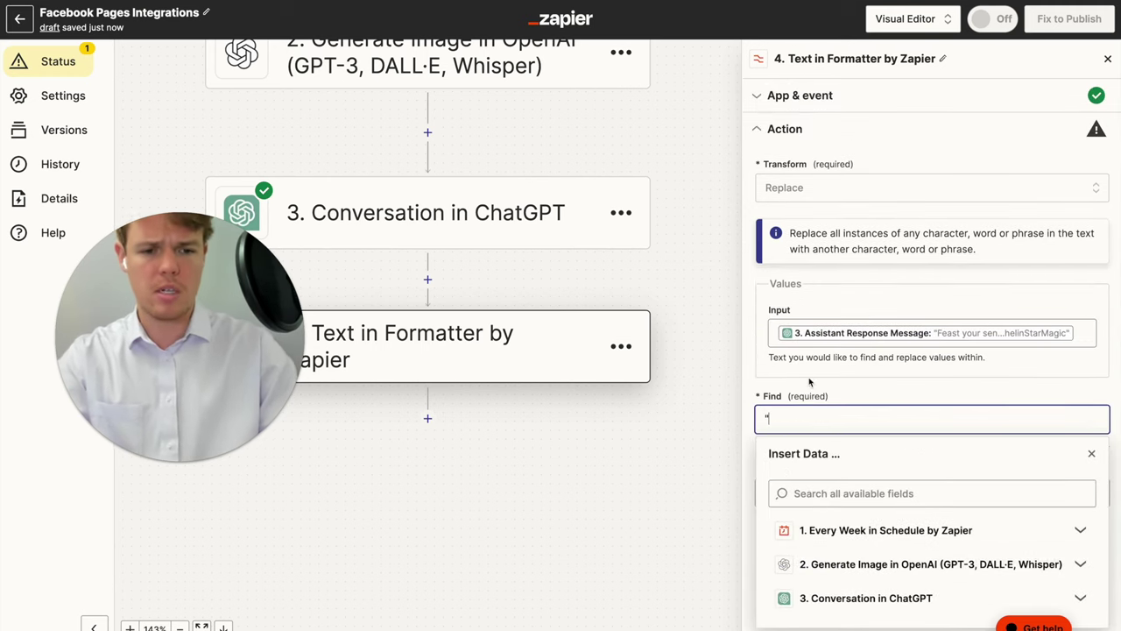
click(810, 383)
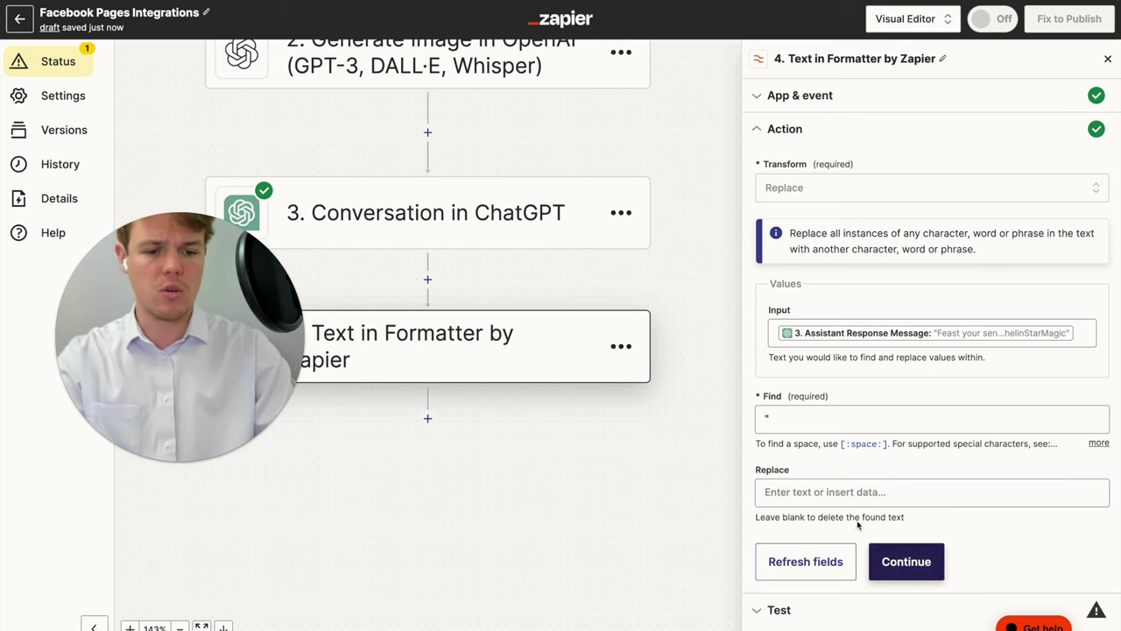
click(935, 567)
click(906, 524)
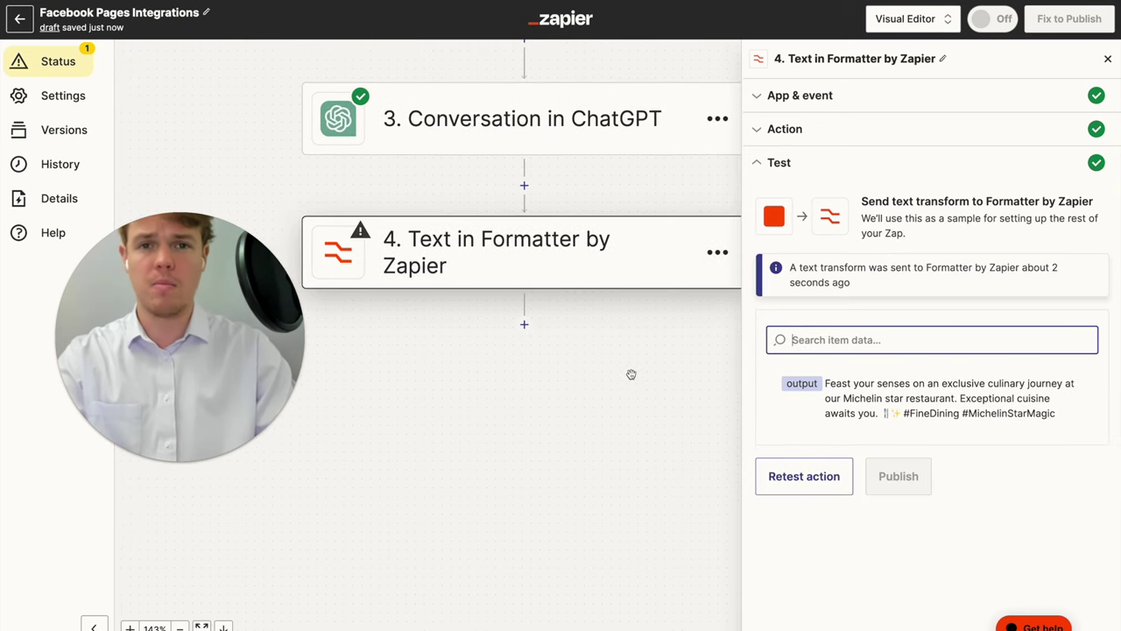
- Add step 5 using the Facebook Pages app with the Create Page Photo event
click(525, 326)
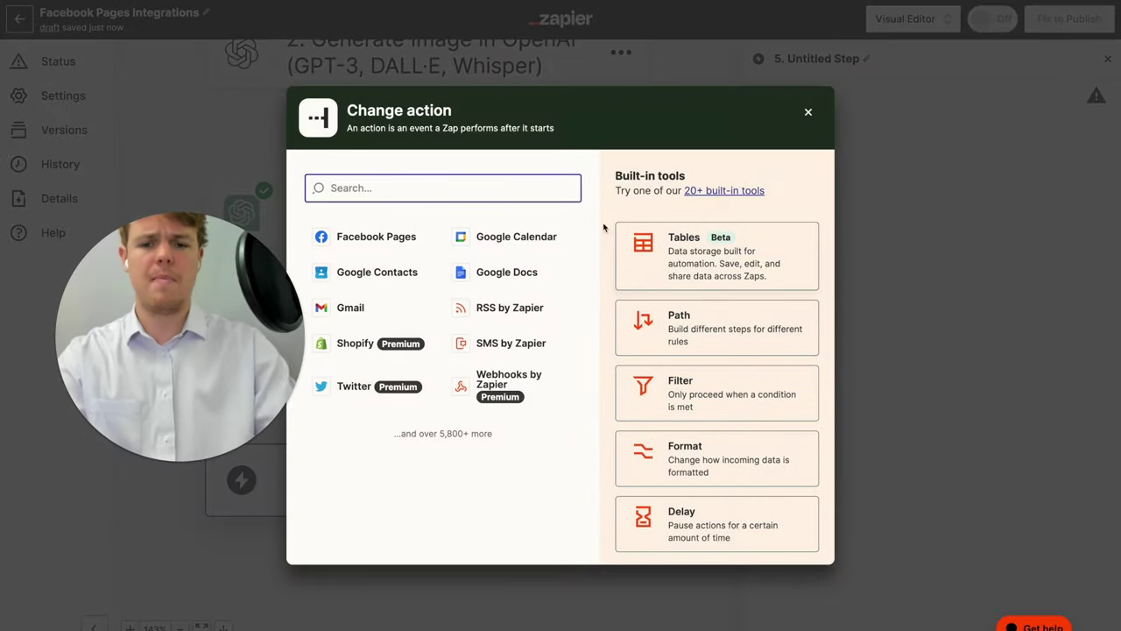
text(face)
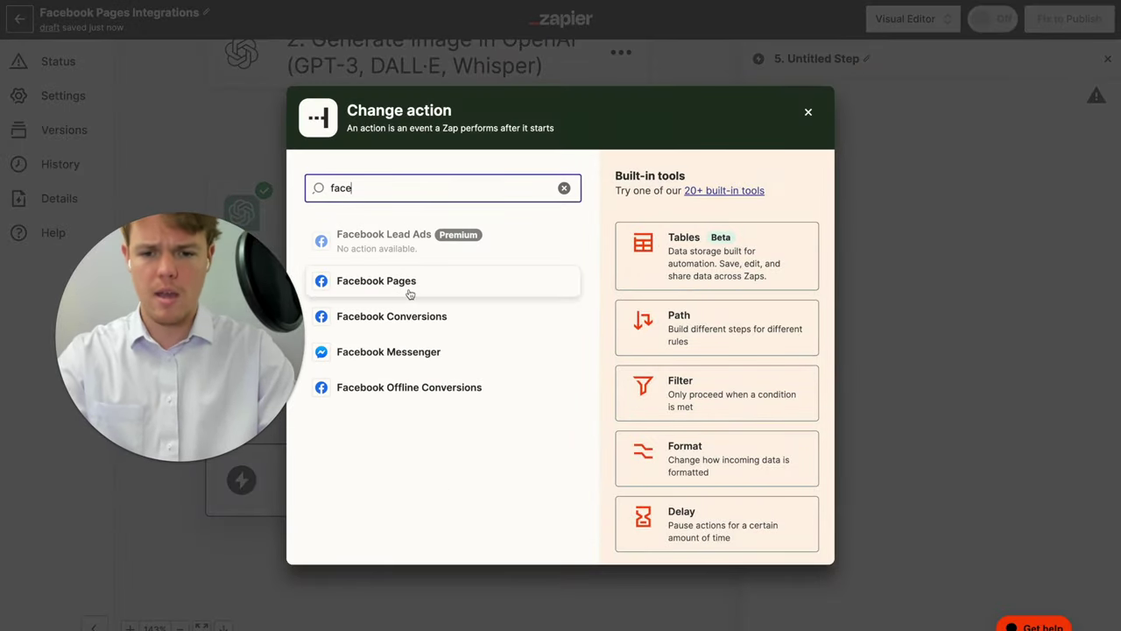
click(410, 294)
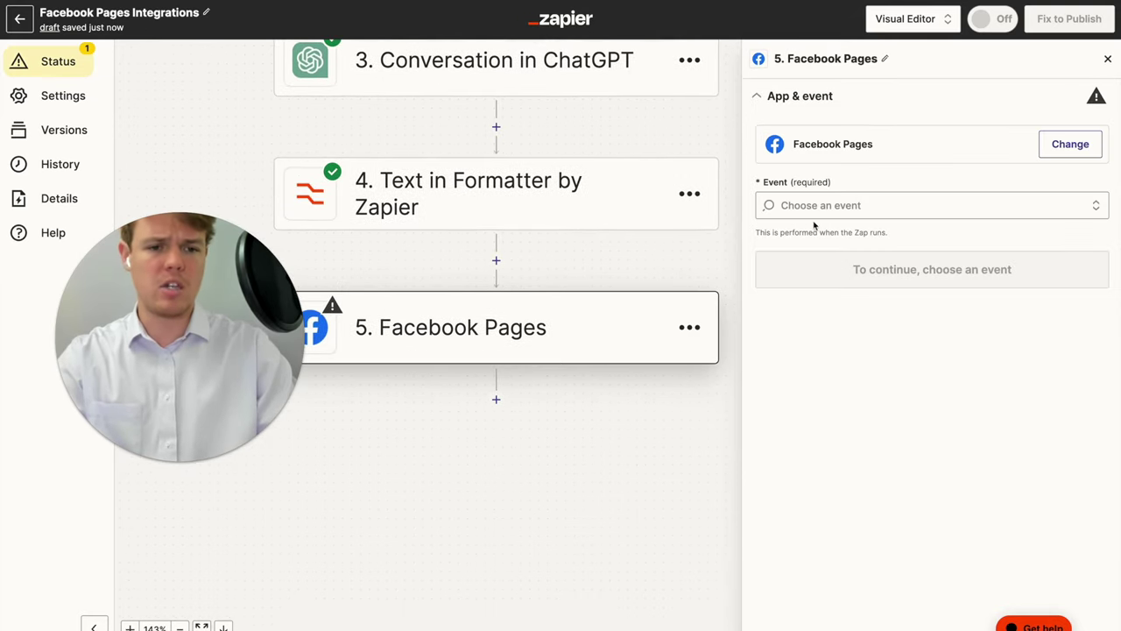
click(813, 210)
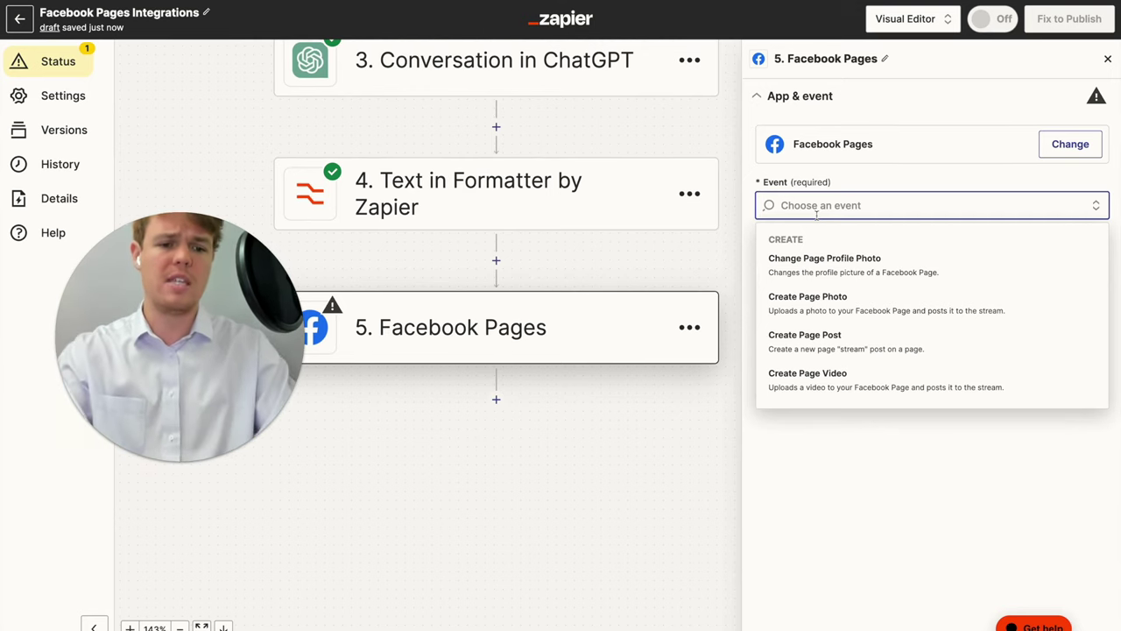
click(865, 313)
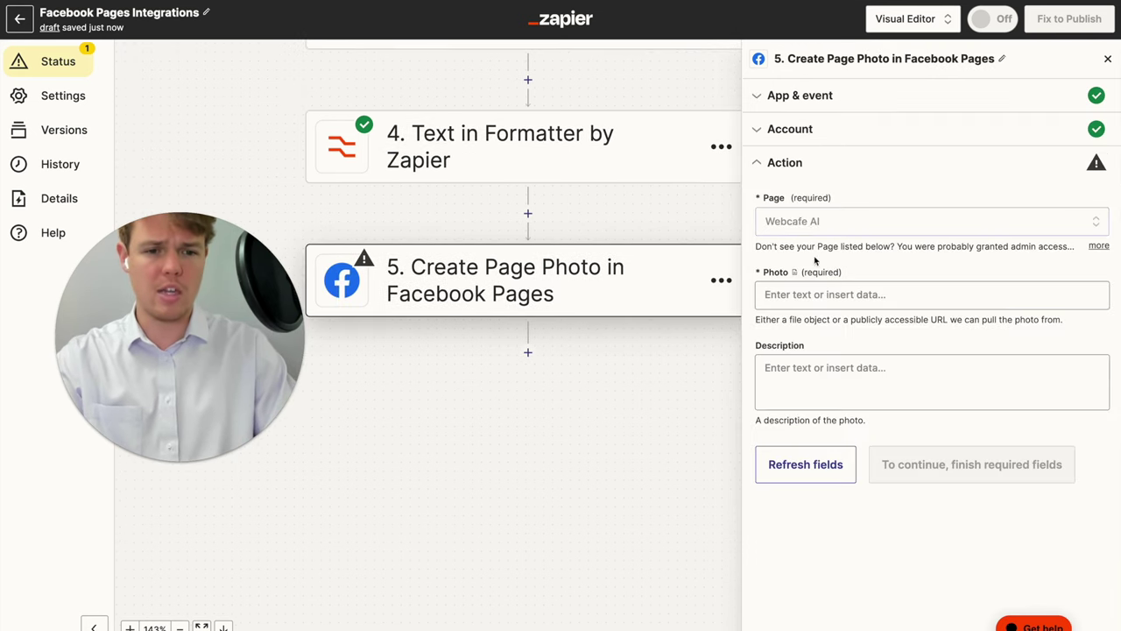
- Set the Photo field to the OpenAI step's generated Image URL
click(815, 295)
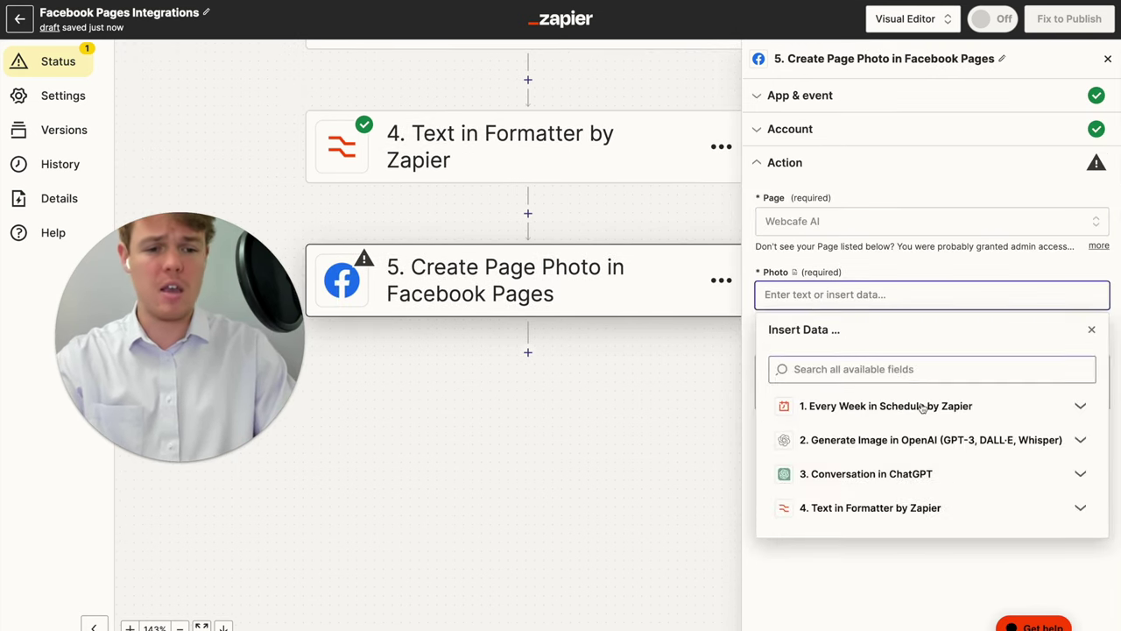
click(907, 439)
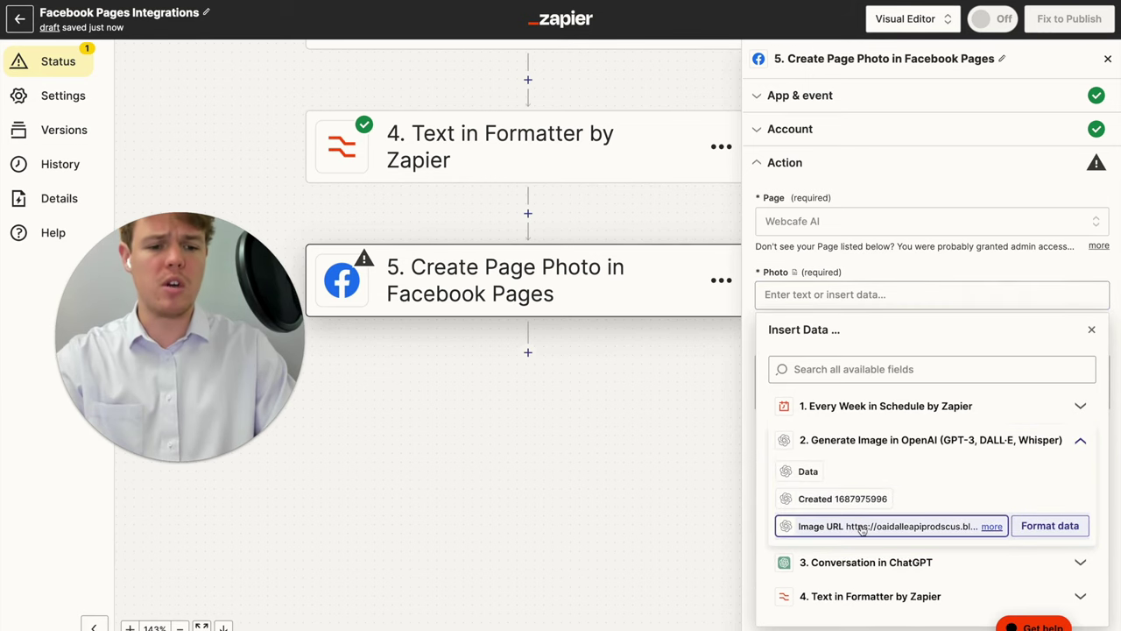
click(885, 526)
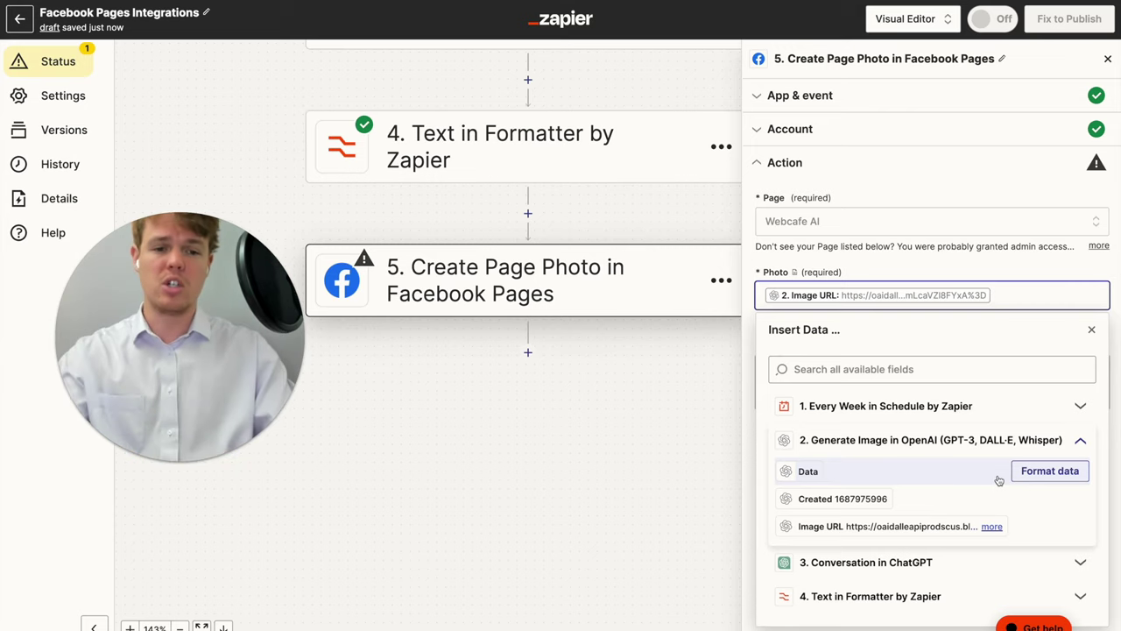
click(969, 274)
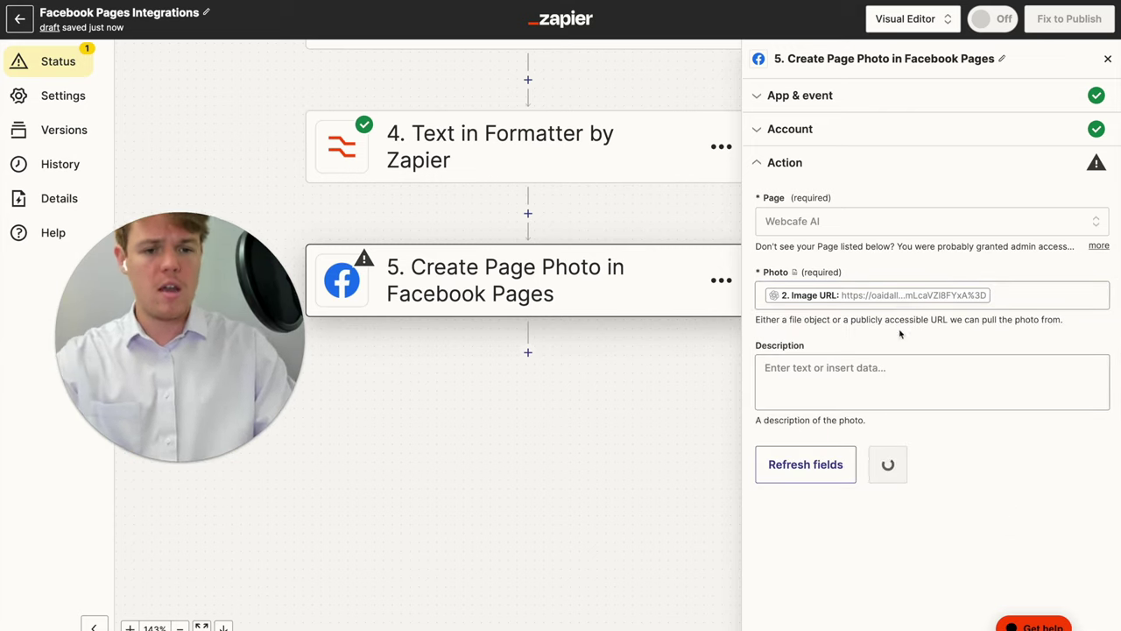
- Fill Description with the Formatter Output and continue to the test preview
click(831, 366)
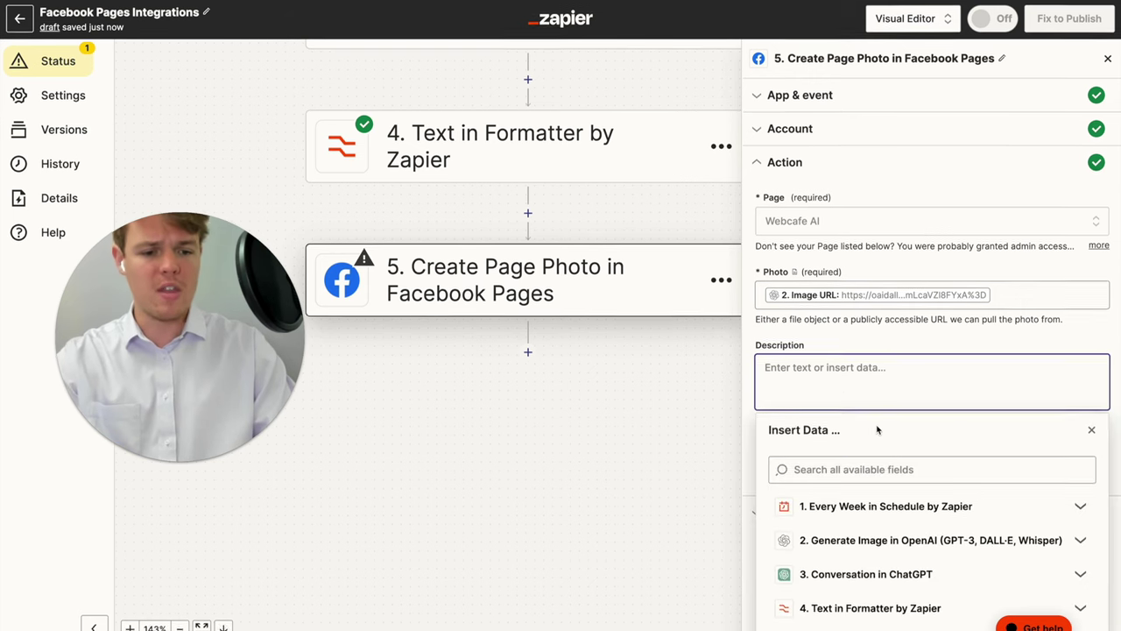
scroll(874, 550, down, 1)
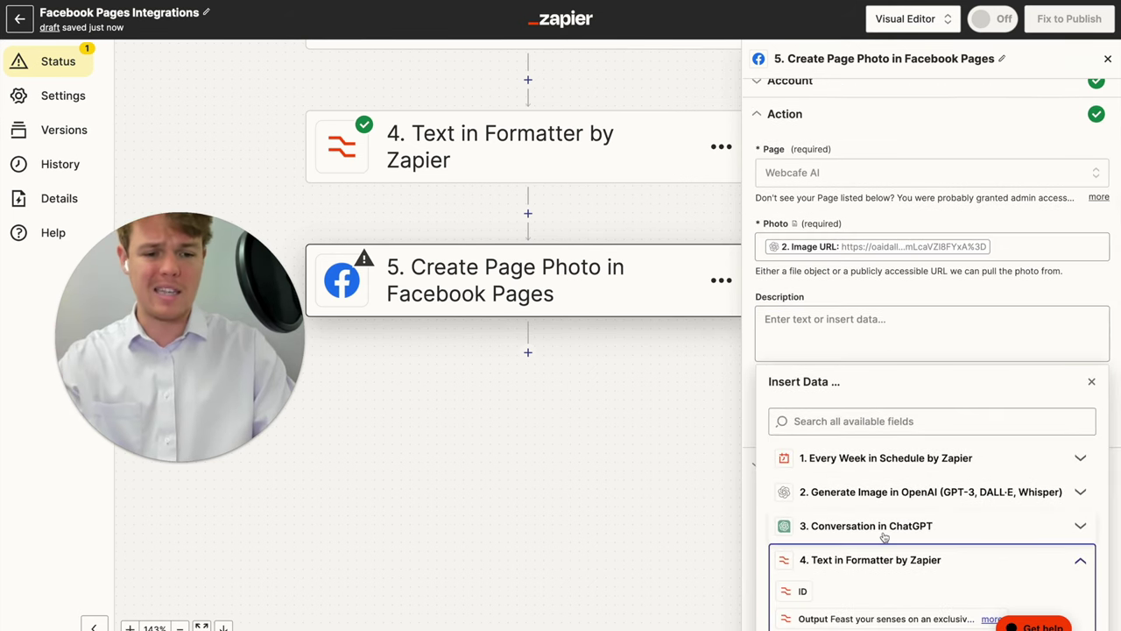
click(887, 618)
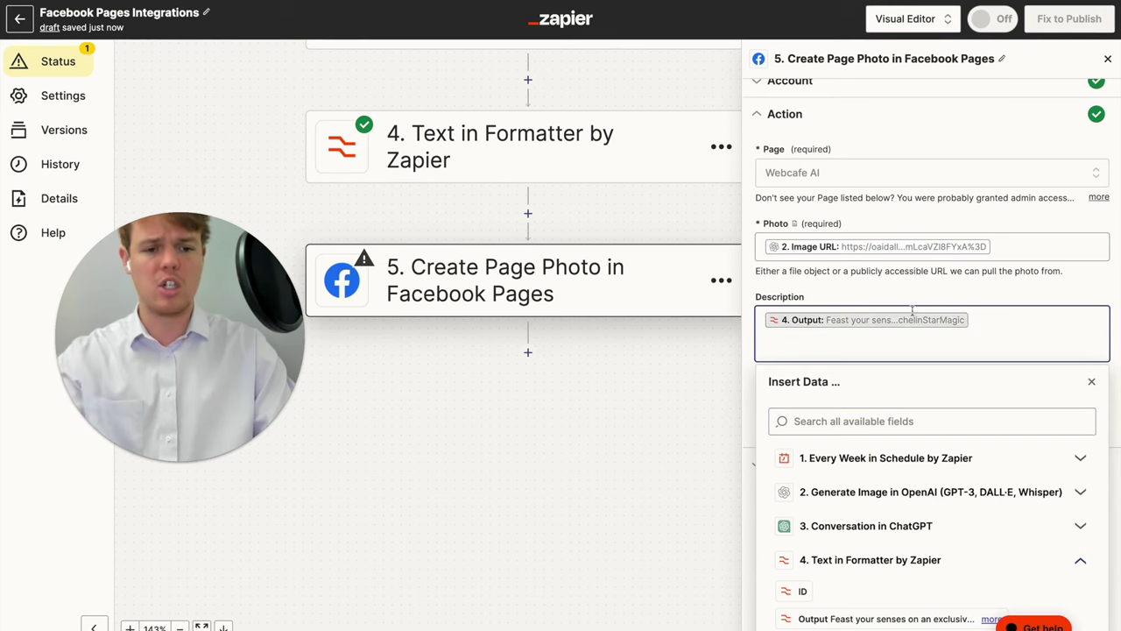
click(902, 465)
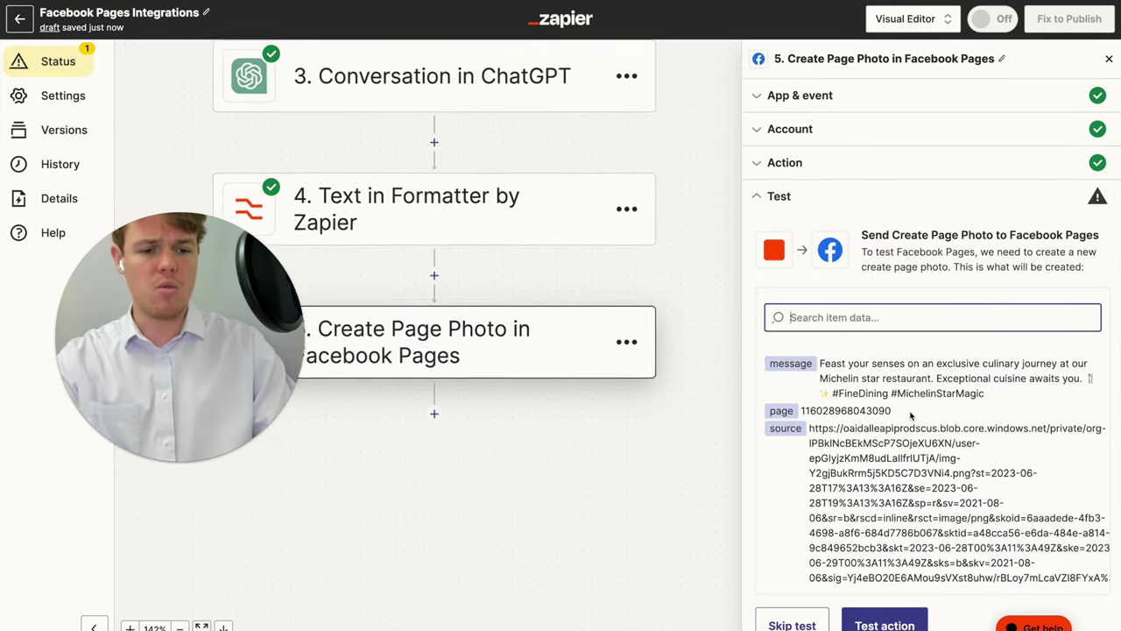